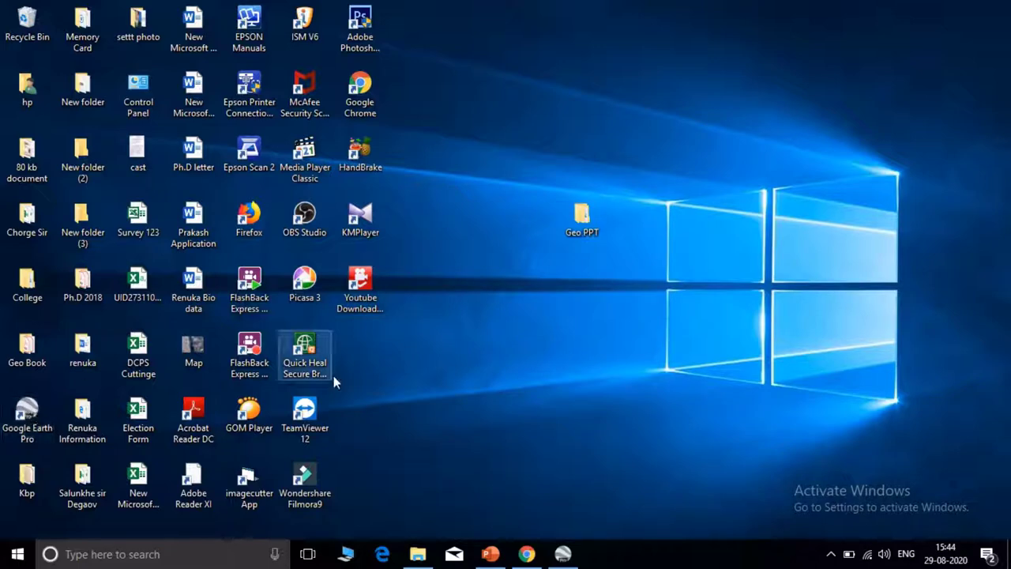
{"action": "left_click", "coordinate": [563, 554]}
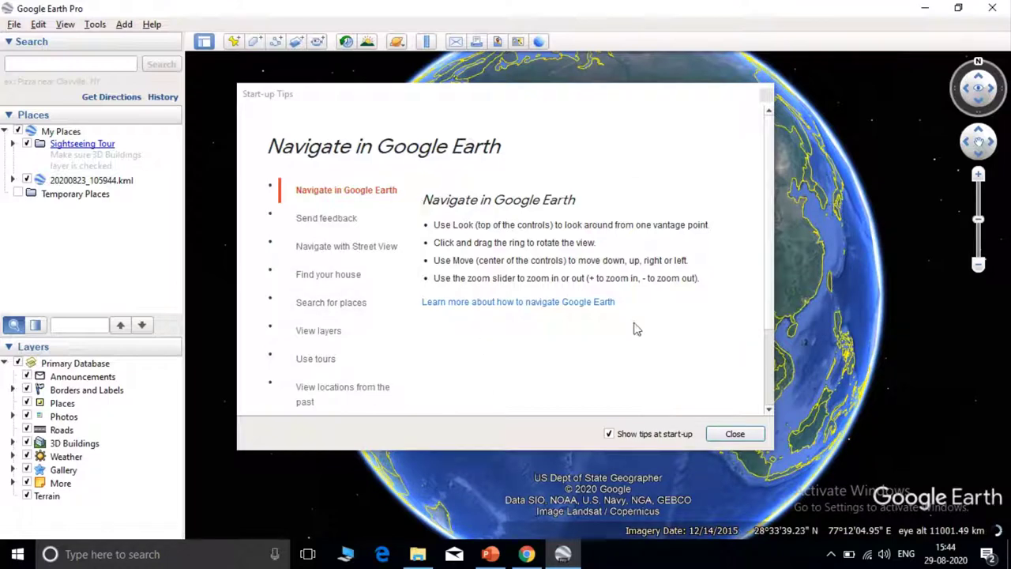
{"action": "left_click", "coordinate": [735, 434]}
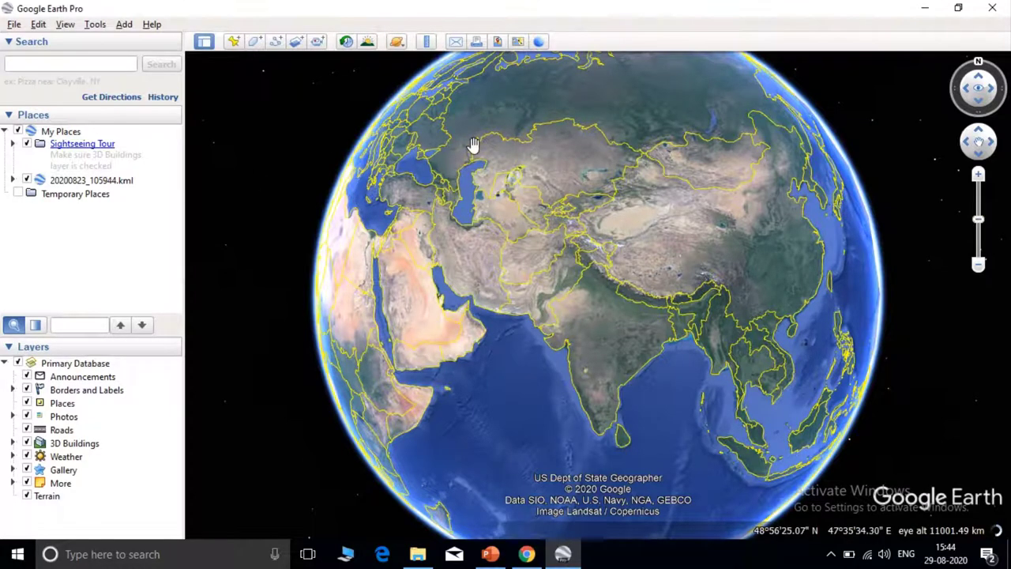
{"action": "left_click", "coordinate": [992, 11]}
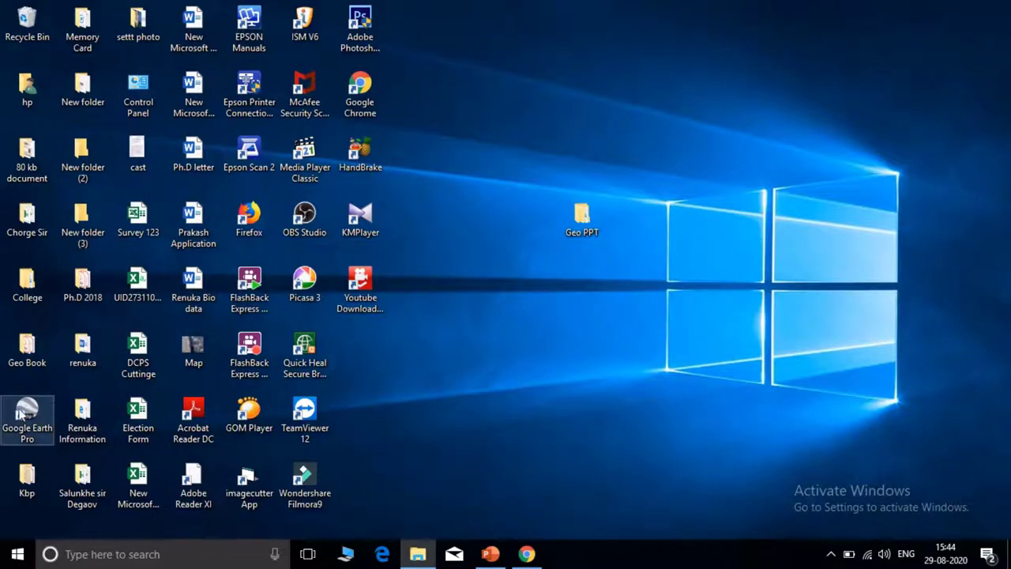
Launch Google Earth Pro from the desktop, dismiss the start-up tips and minimize its window
{"action": "double_click", "coordinate": [24, 410]}
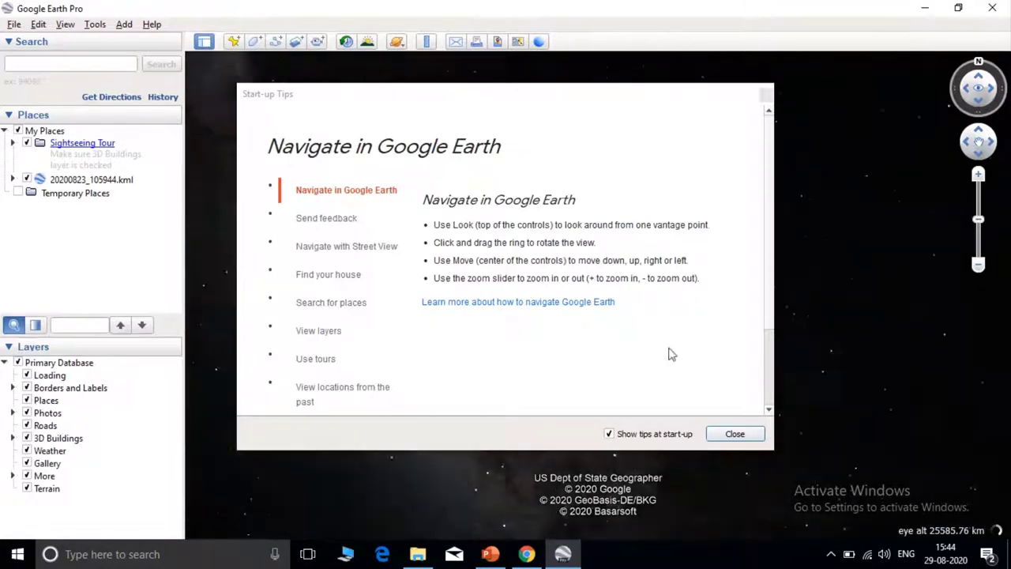
{"action": "left_click", "coordinate": [729, 436]}
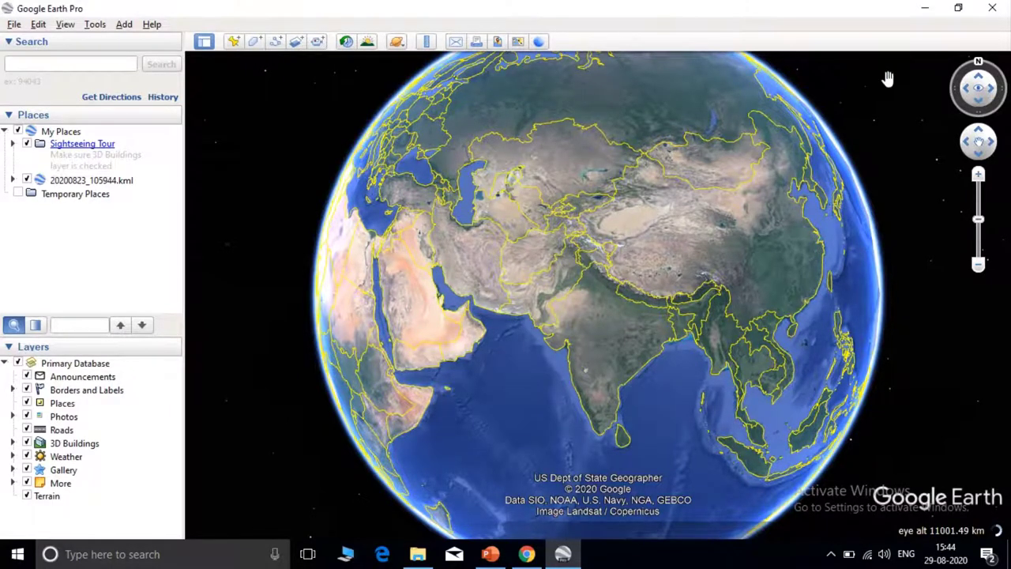
{"action": "left_click", "coordinate": [925, 8]}
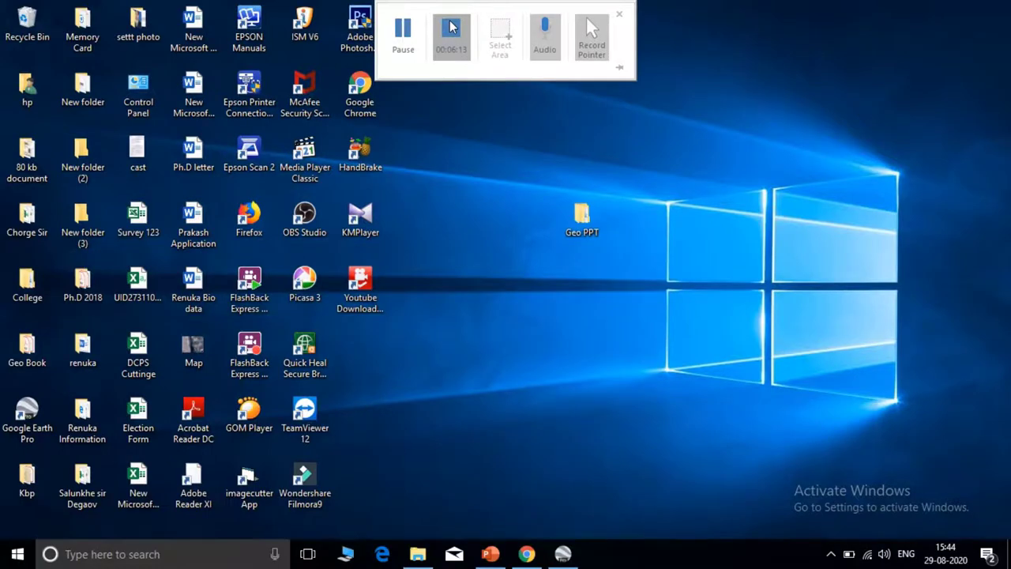
{"action": "left_click", "coordinate": [451, 28]}
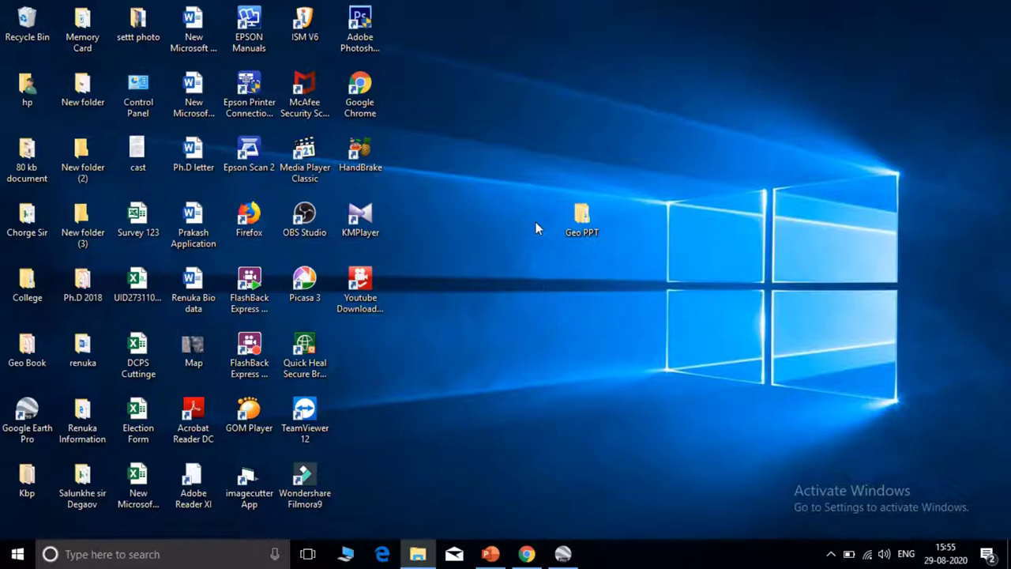
Open Gmail in a maximized Chrome window and open the Survey File email that has a KML attachment
{"action": "double_click", "coordinate": [367, 90]}
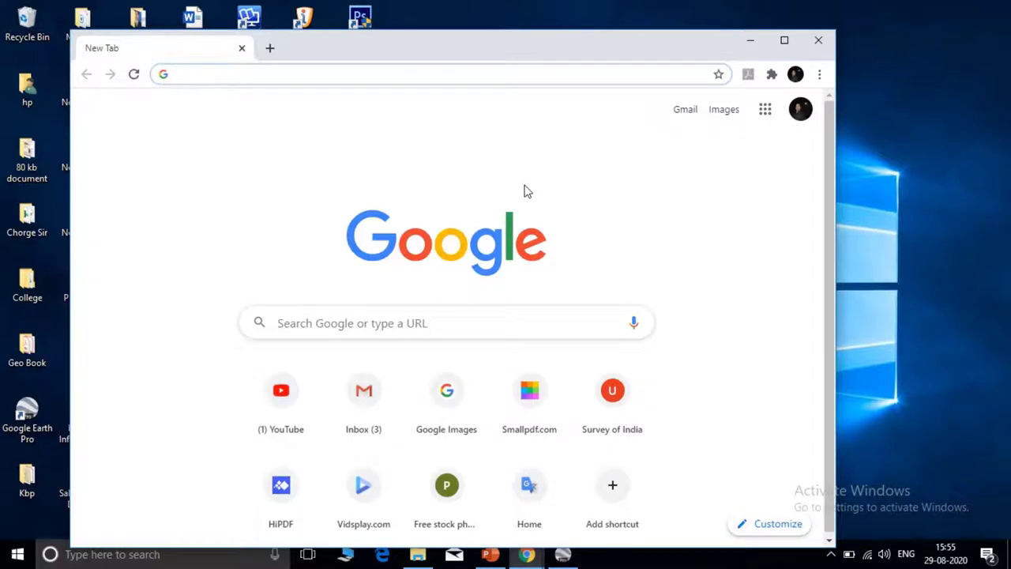
{"action": "left_click", "coordinate": [368, 394]}
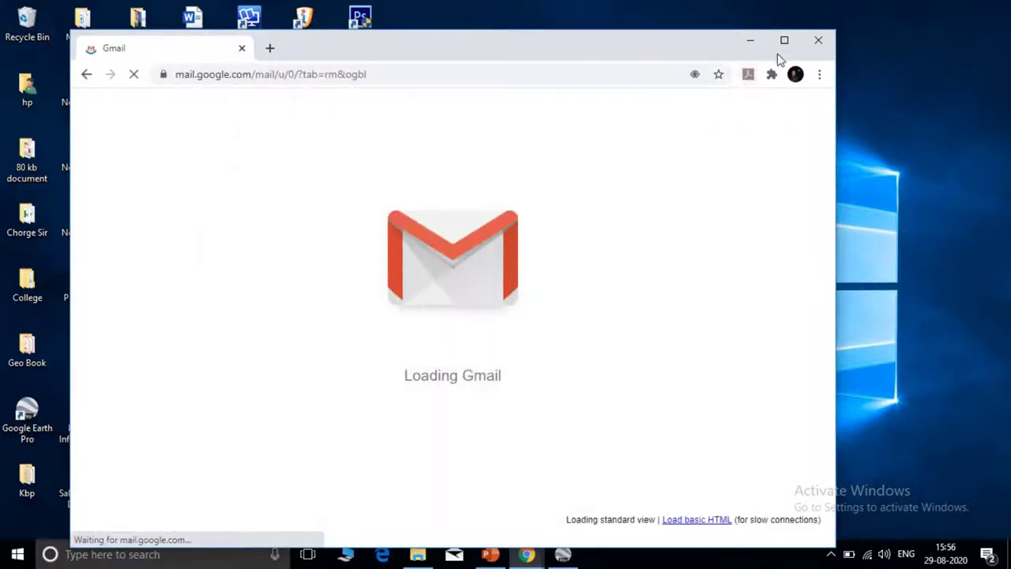
{"action": "left_click", "coordinate": [784, 40]}
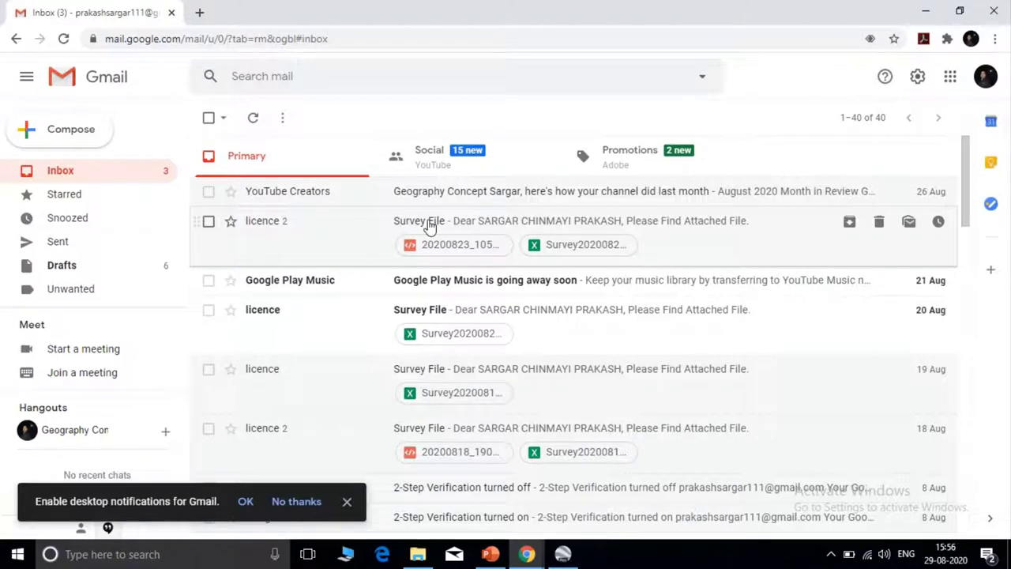
{"action": "left_click", "coordinate": [429, 226]}
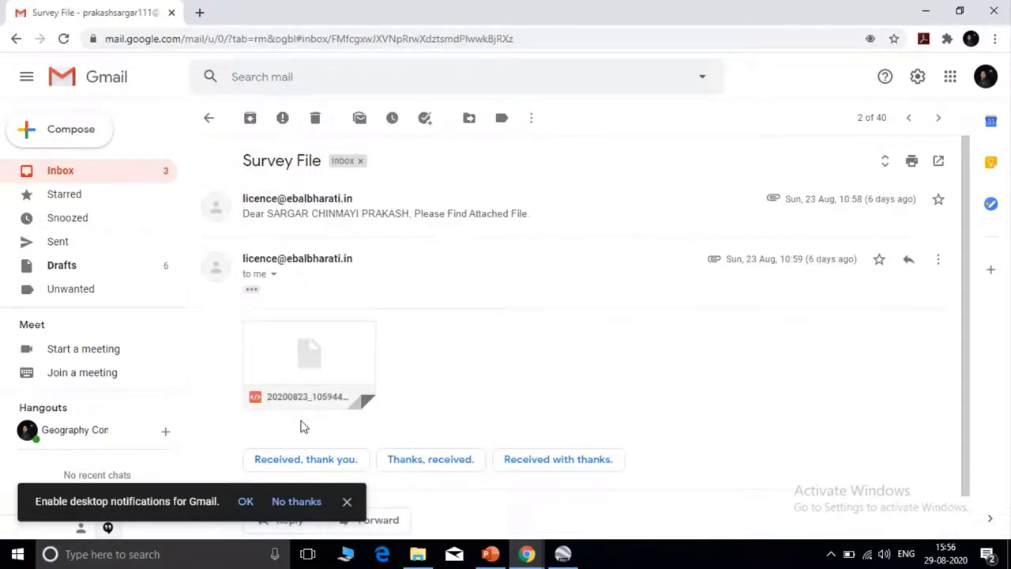
Dismiss the desktop notification prompt and download the 20200823_105944.kml attachment
{"action": "mouse_move", "coordinate": [272, 389]}
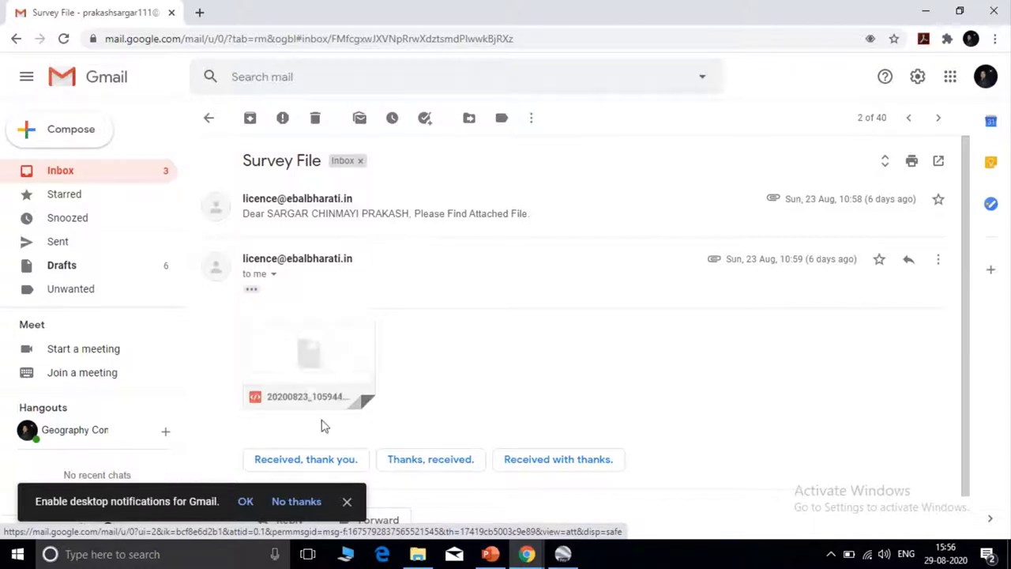
{"action": "left_click", "coordinate": [347, 500]}
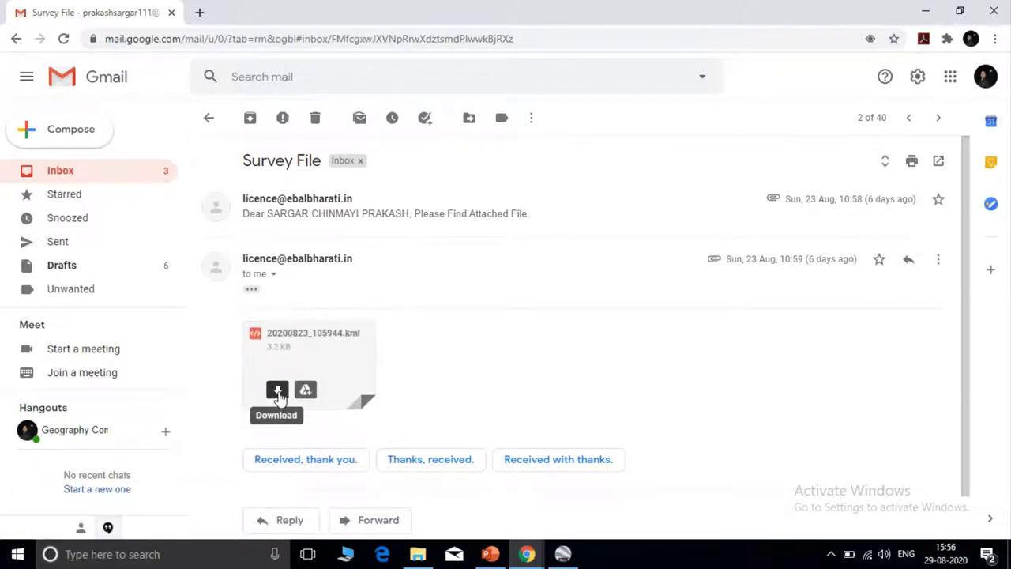
{"action": "left_click", "coordinate": [277, 391]}
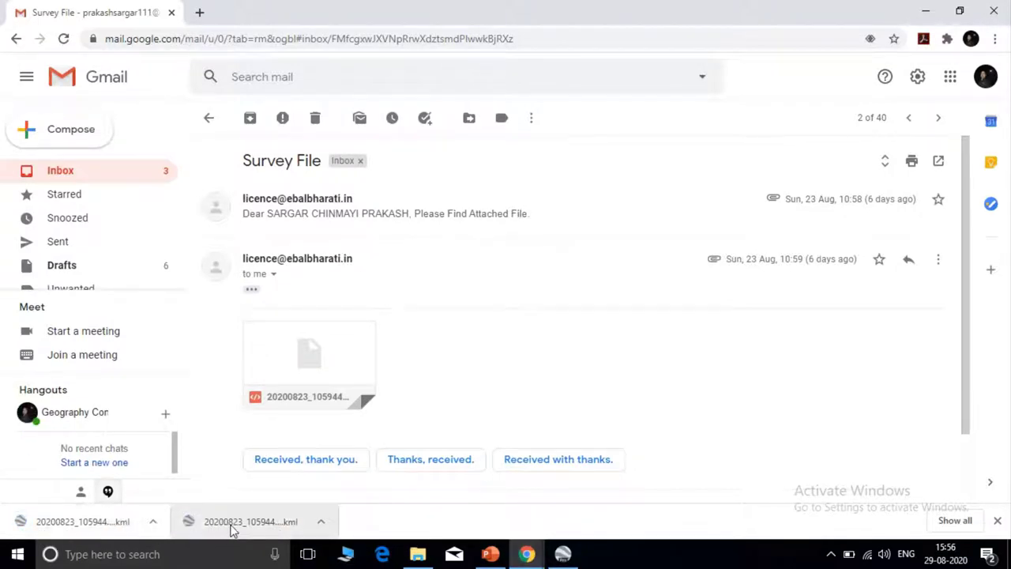
Show the downloaded KML file in its folder to check its location, and close the folder and browser windows
{"action": "left_click", "coordinate": [322, 524]}
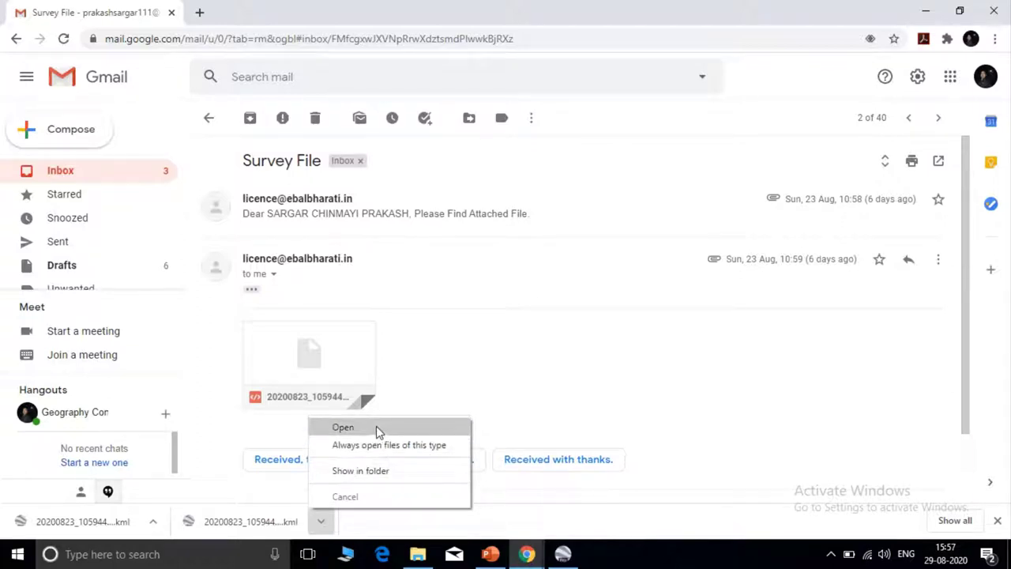
{"action": "left_click", "coordinate": [427, 471]}
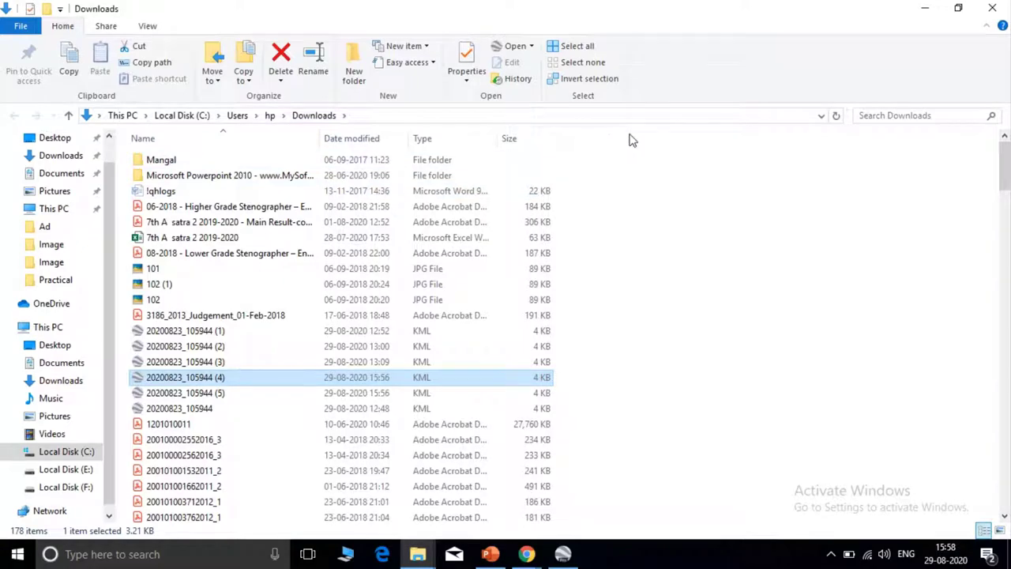
{"action": "left_click", "coordinate": [993, 8]}
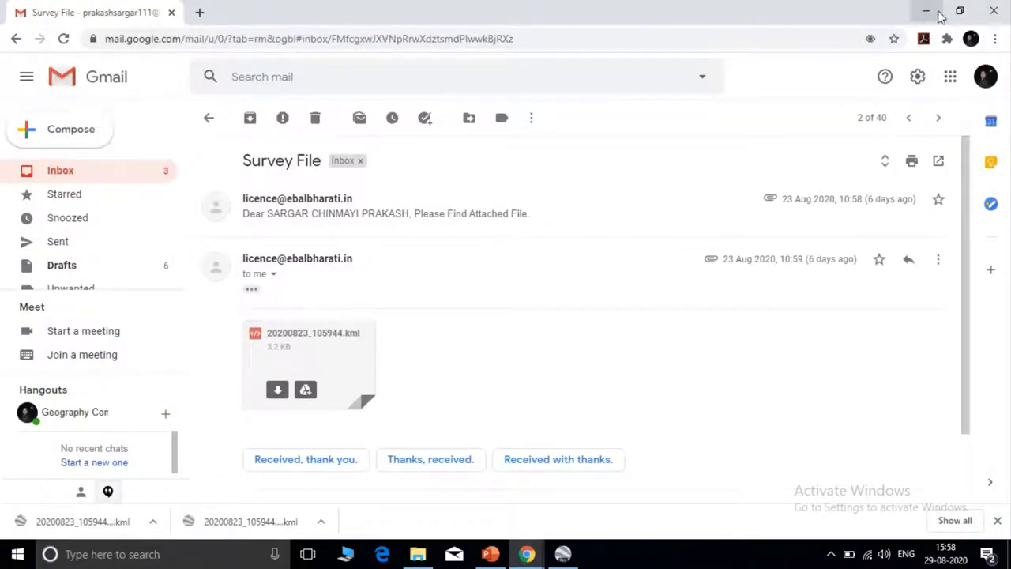
{"action": "left_click", "coordinate": [996, 11]}
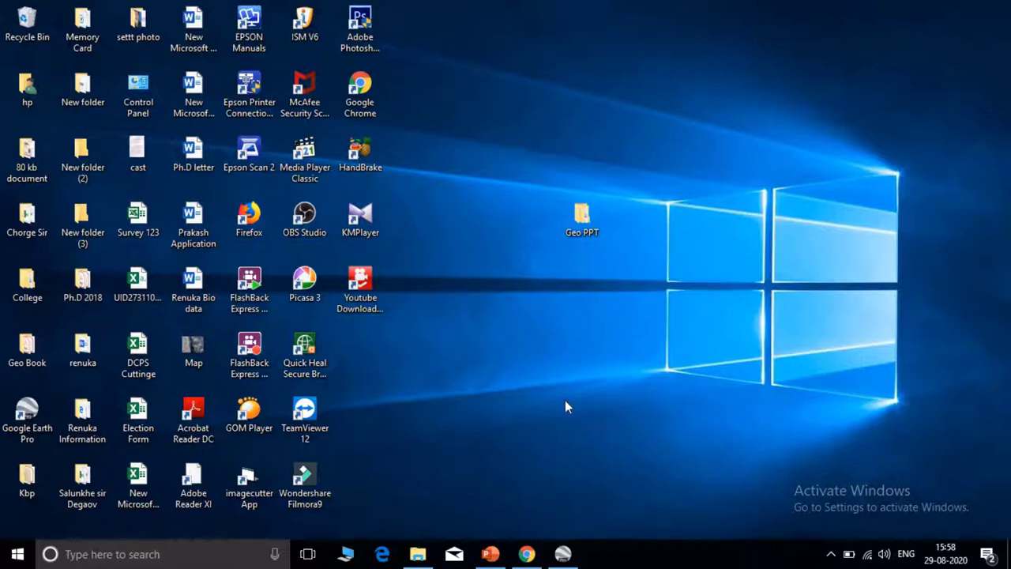
Close the running Google Earth Pro window, launch the program again from the desktop and dismiss the start-up tips
{"action": "mouse_move", "coordinate": [563, 555]}
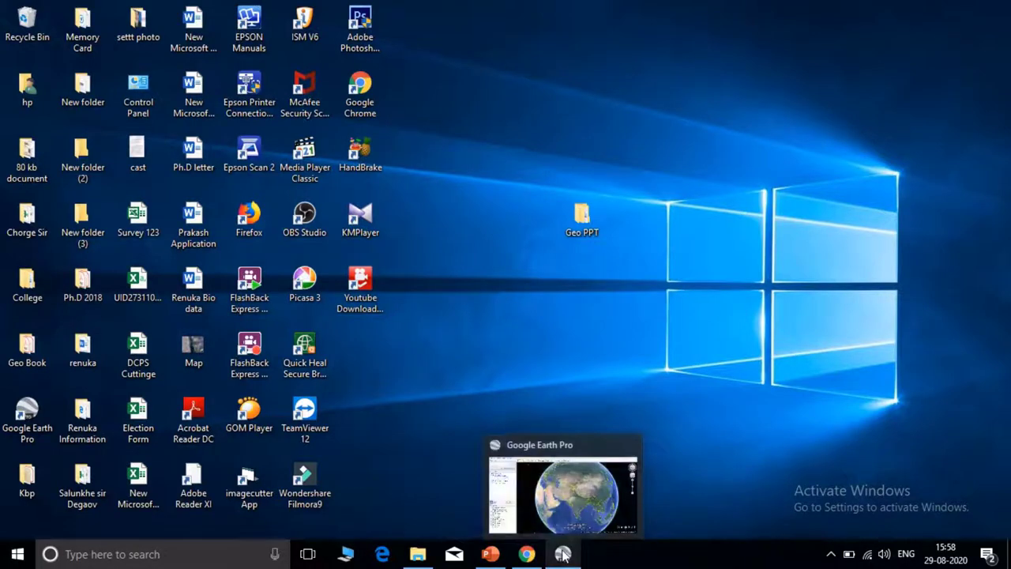
{"action": "mouse_move", "coordinate": [620, 455]}
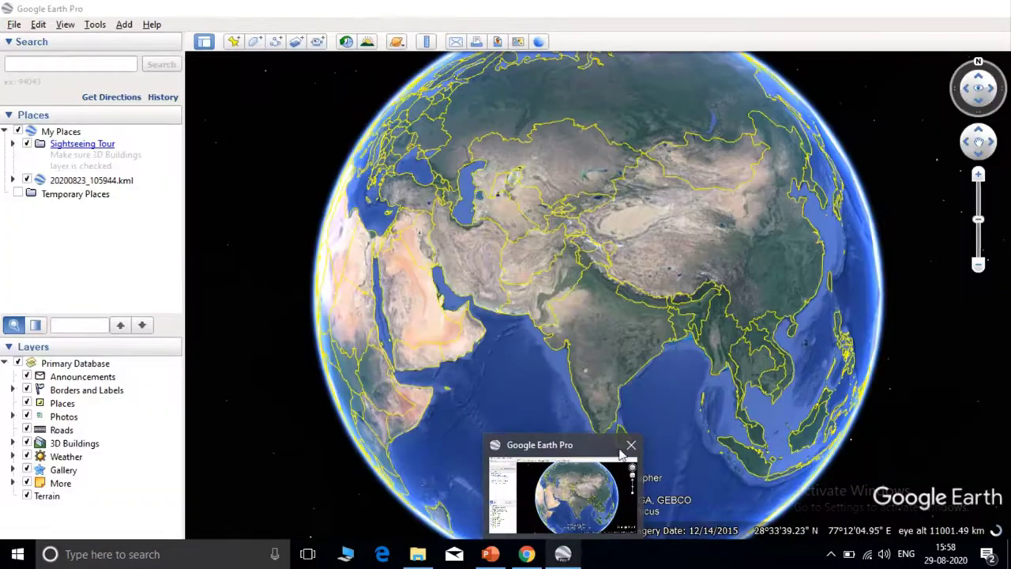
{"action": "left_click", "coordinate": [629, 448]}
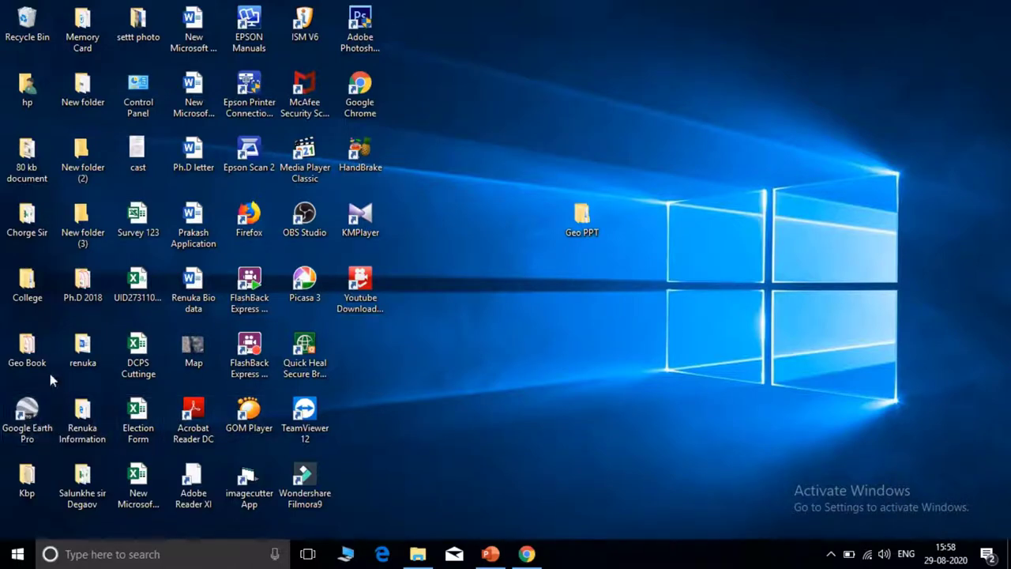
{"action": "double_click", "coordinate": [28, 408]}
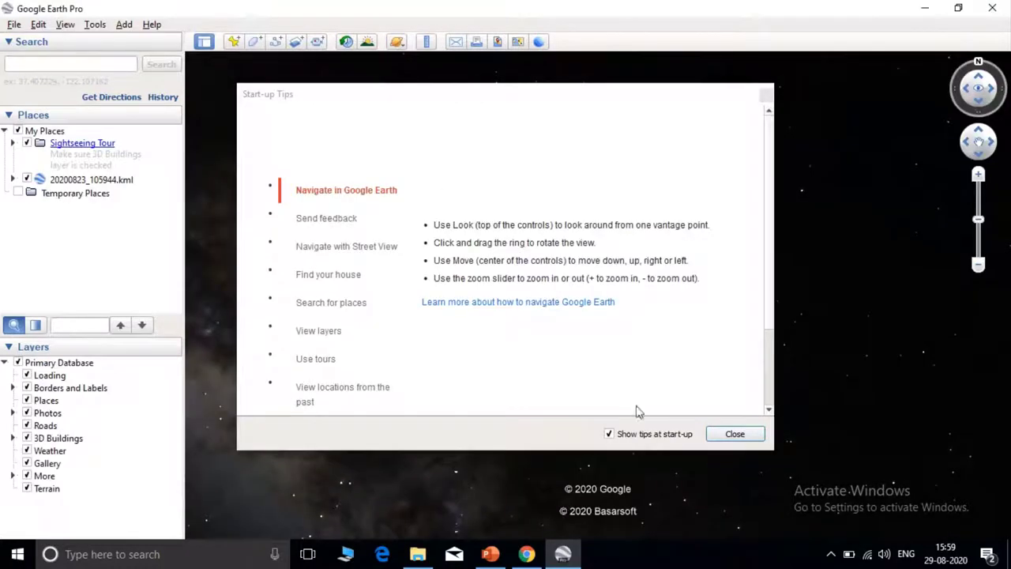
{"action": "left_click", "coordinate": [734, 434]}
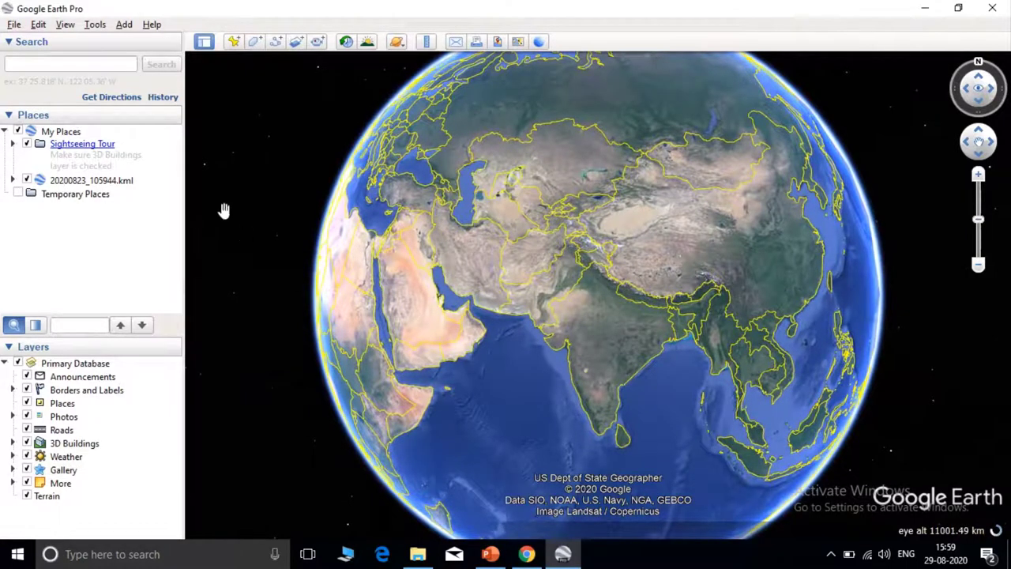
Start opening a file and browse through Local Disk (C:), Users and hp to the Downloads folder
{"action": "left_click", "coordinate": [14, 25]}
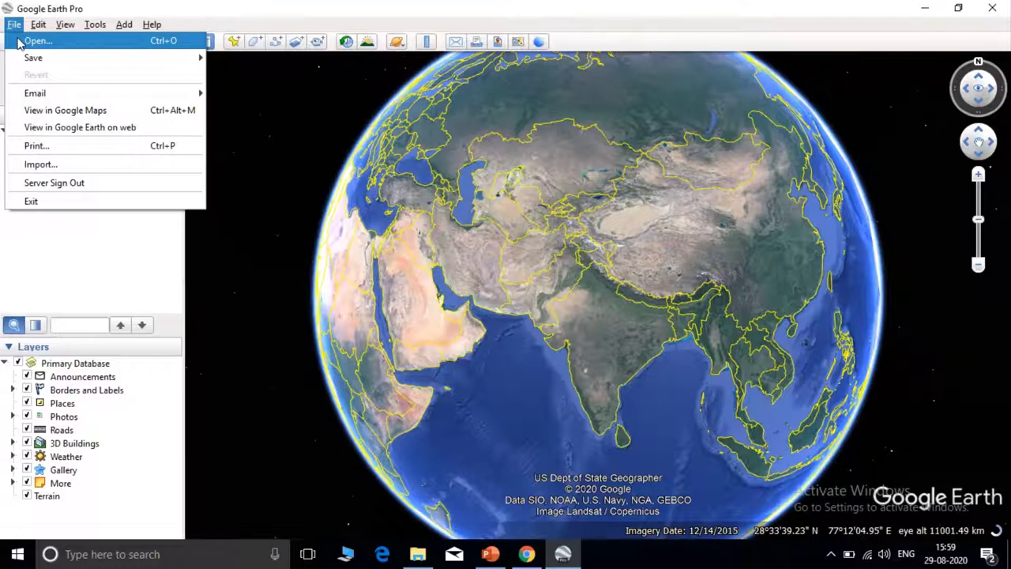
{"action": "left_click", "coordinate": [20, 41]}
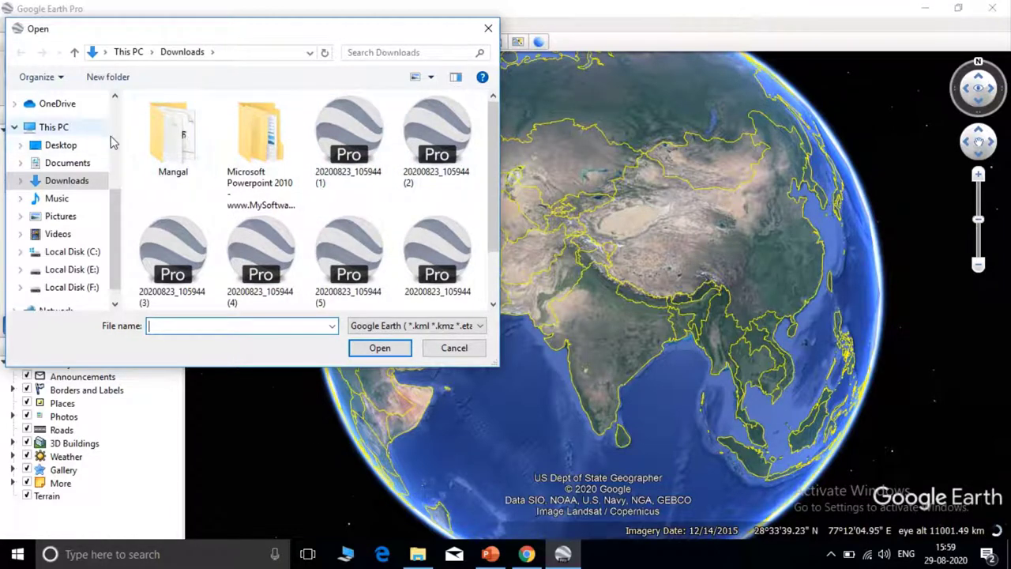
{"action": "left_click", "coordinate": [57, 128]}
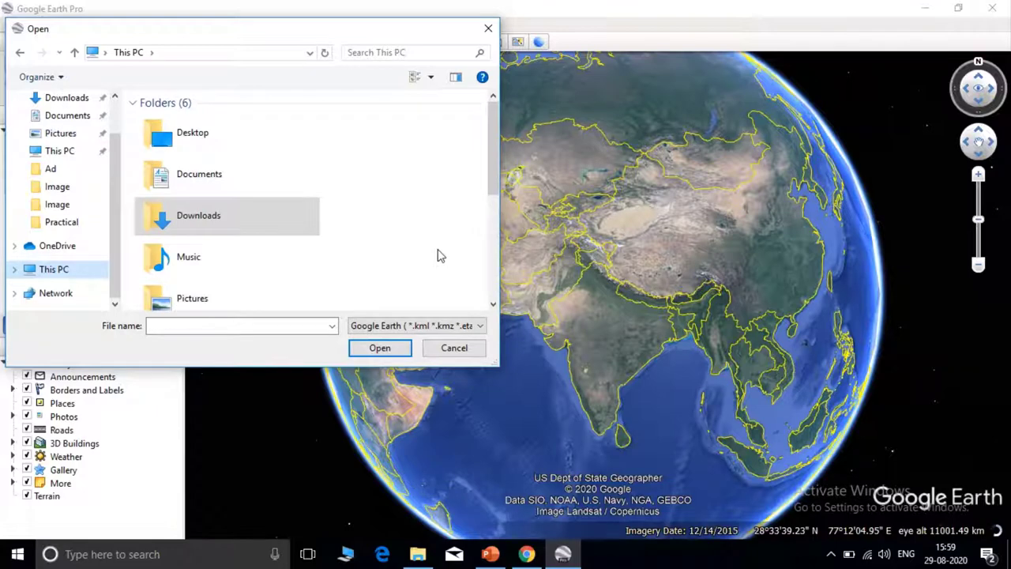
{"action": "left_click_drag", "start_coordinate": [493, 197], "coordinate": [502, 272]}
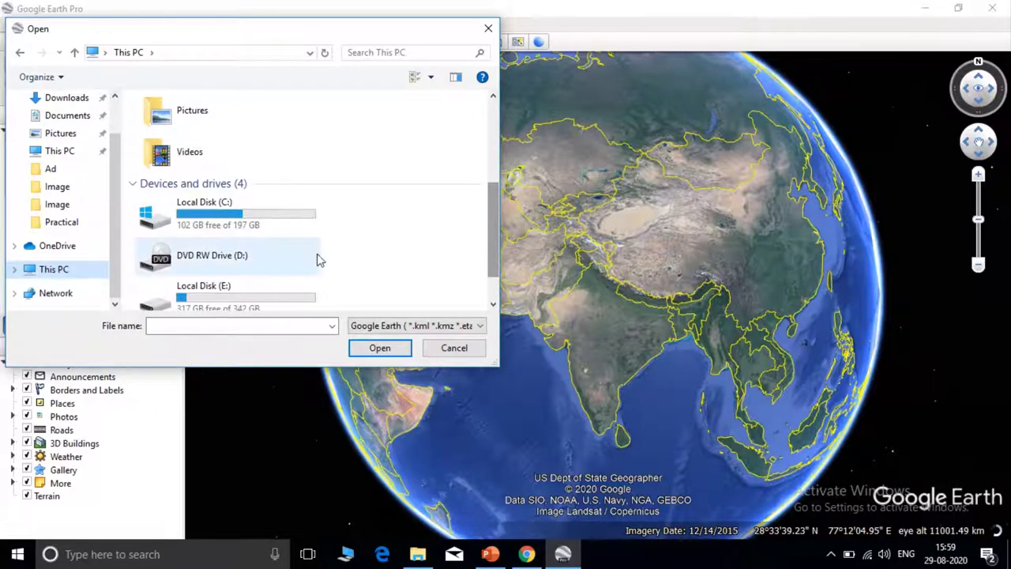
{"action": "double_click", "coordinate": [286, 202]}
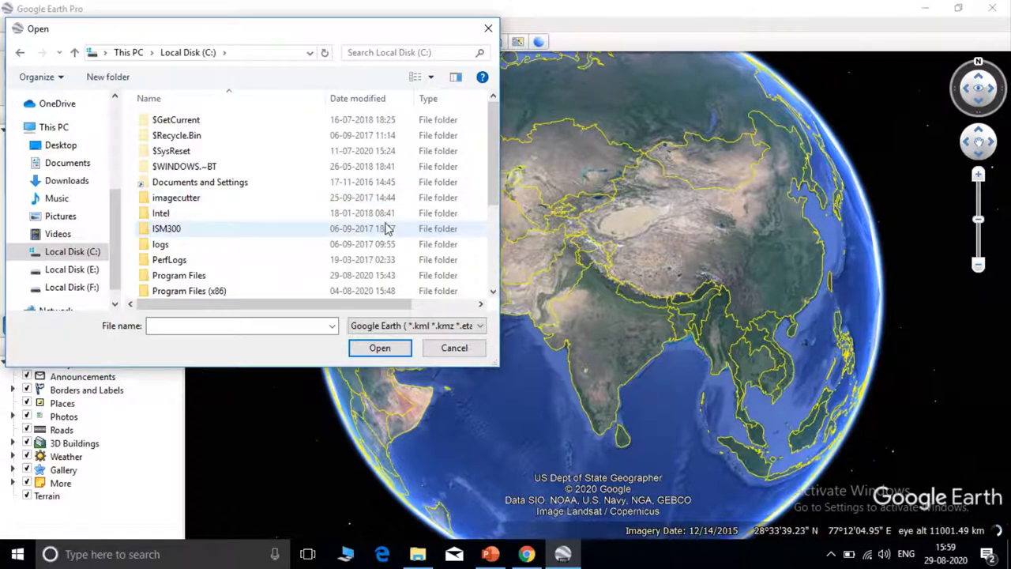
{"action": "scroll", "coordinate": [489, 185], "scroll_direction": "down", "scroll_amount": 3}
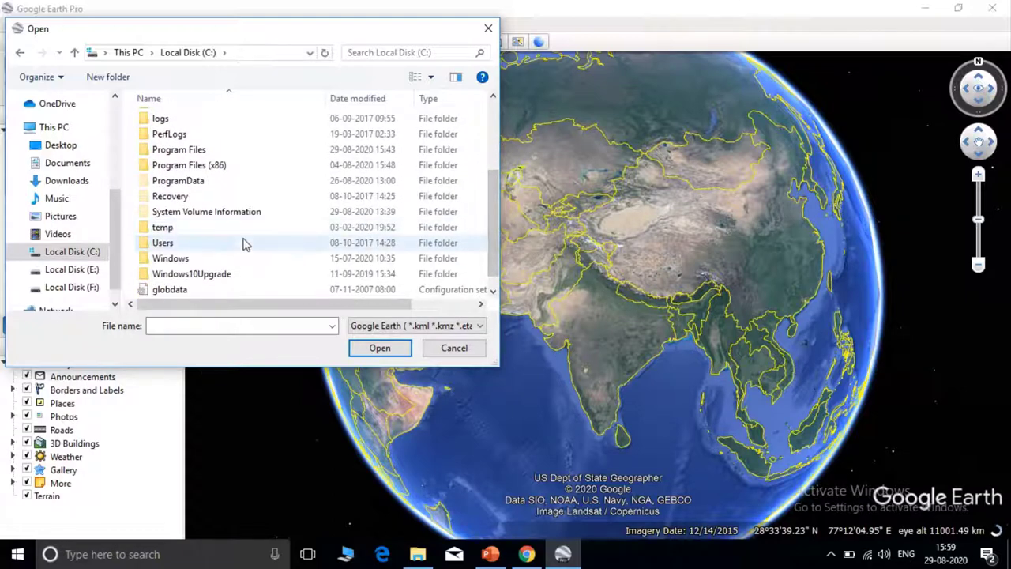
{"action": "double_click", "coordinate": [189, 246]}
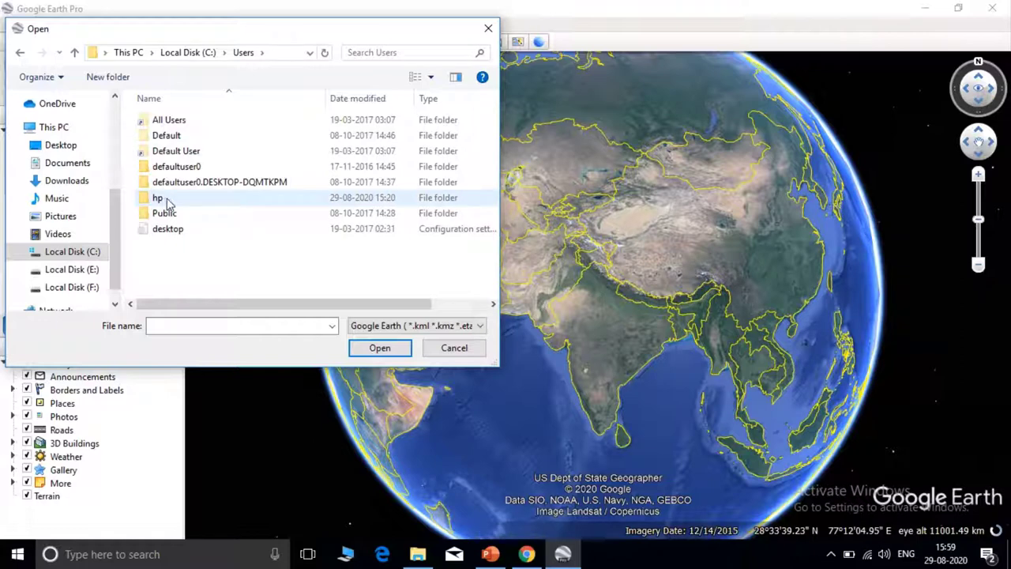
{"action": "double_click", "coordinate": [158, 198]}
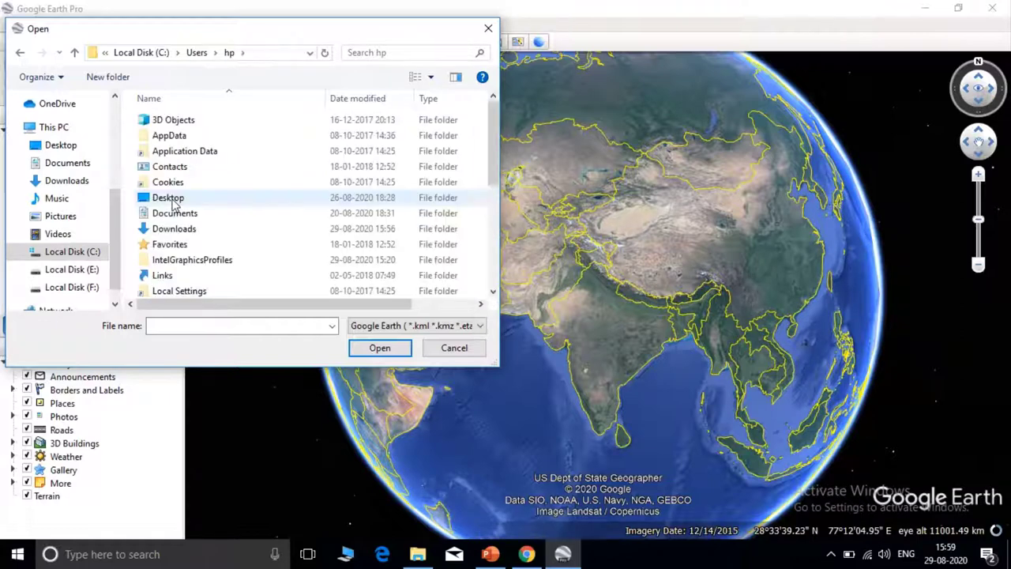
{"action": "double_click", "coordinate": [197, 229]}
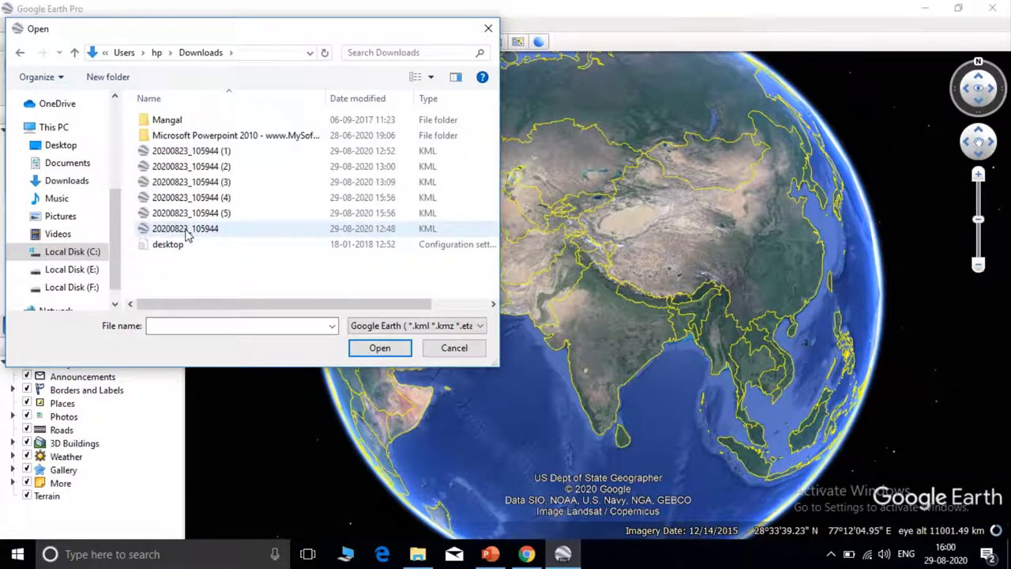
Open the KML file 20200823_105944 and zoom in on its cluster of survey placemarks beside the main road
{"action": "left_click", "coordinate": [186, 229]}
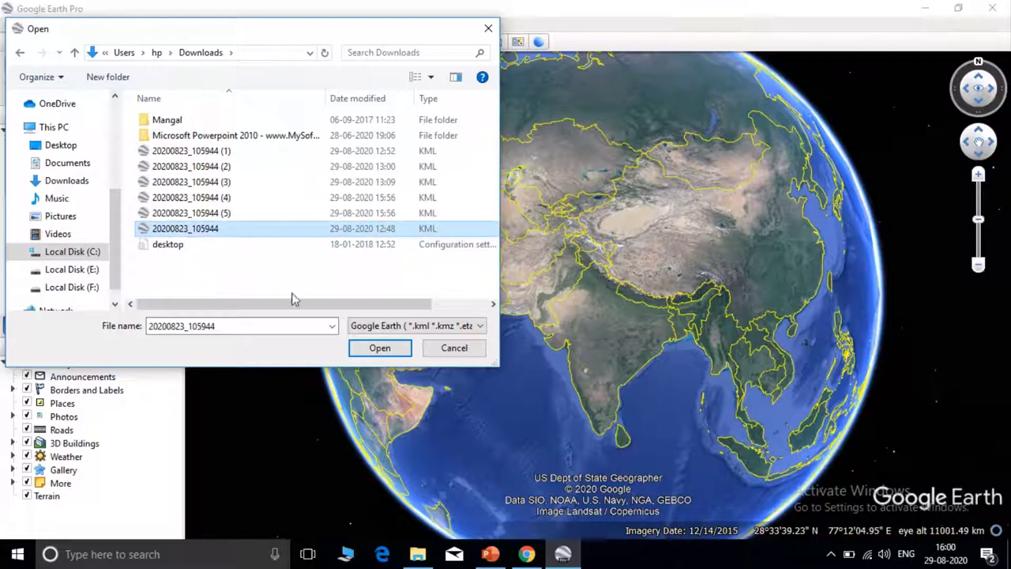
{"action": "left_click", "coordinate": [365, 351]}
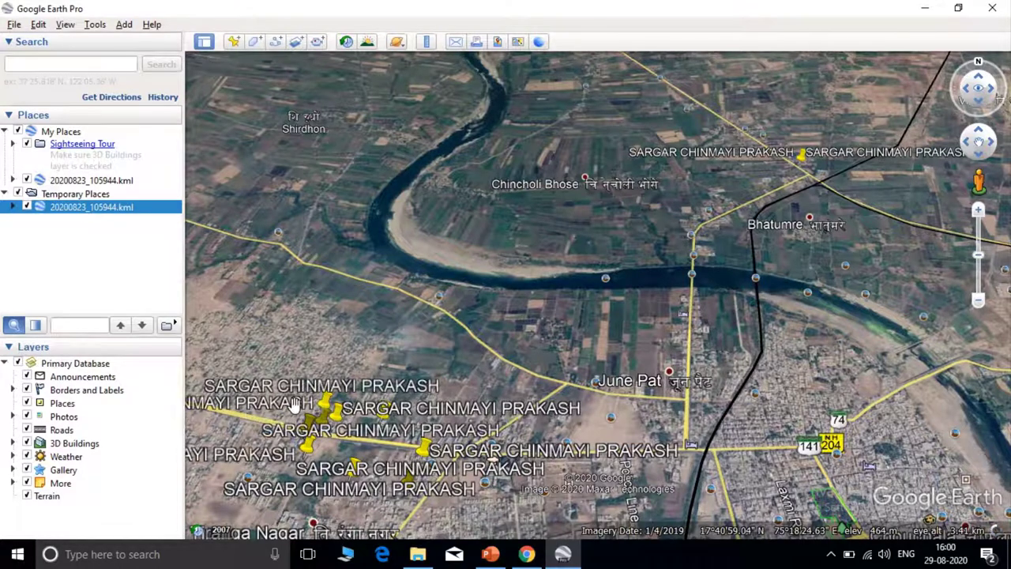
{"action": "double_click", "coordinate": [331, 451]}
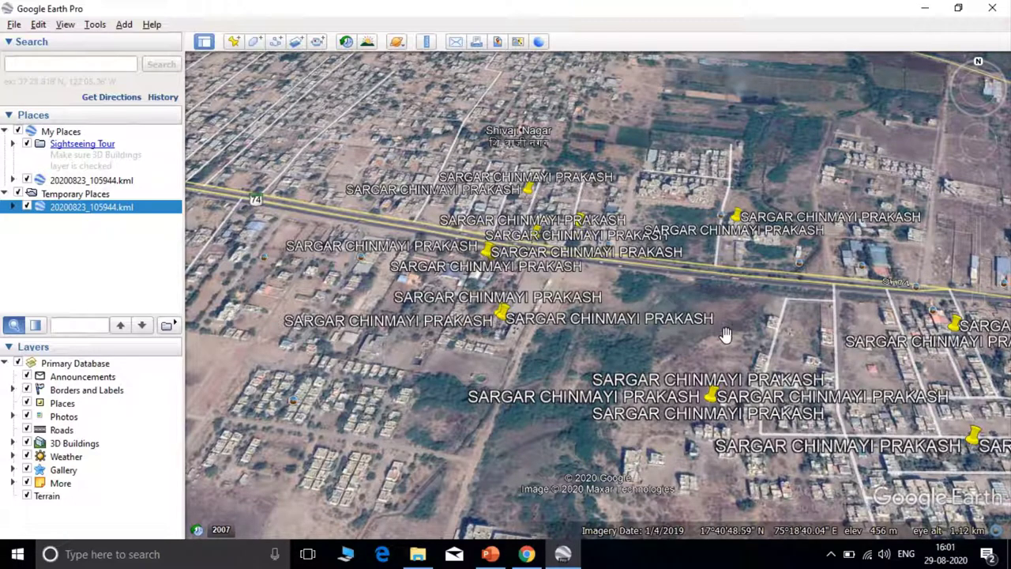
Launch the Snipping Tool and capture a rectangular snip of the map area containing the survey placemarks
{"action": "left_click", "coordinate": [152, 543]}
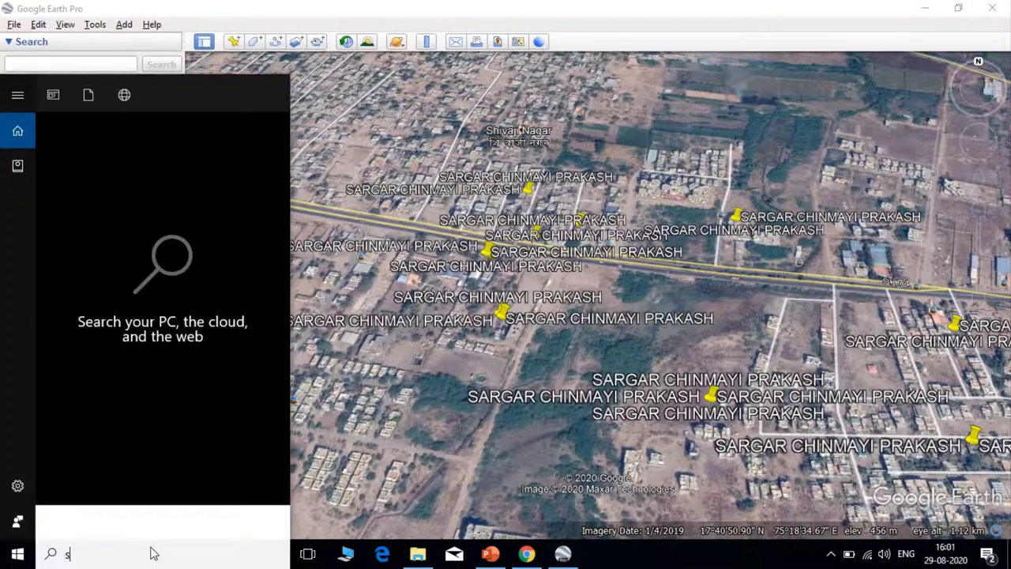
{"action": "type", "text": "sin"}
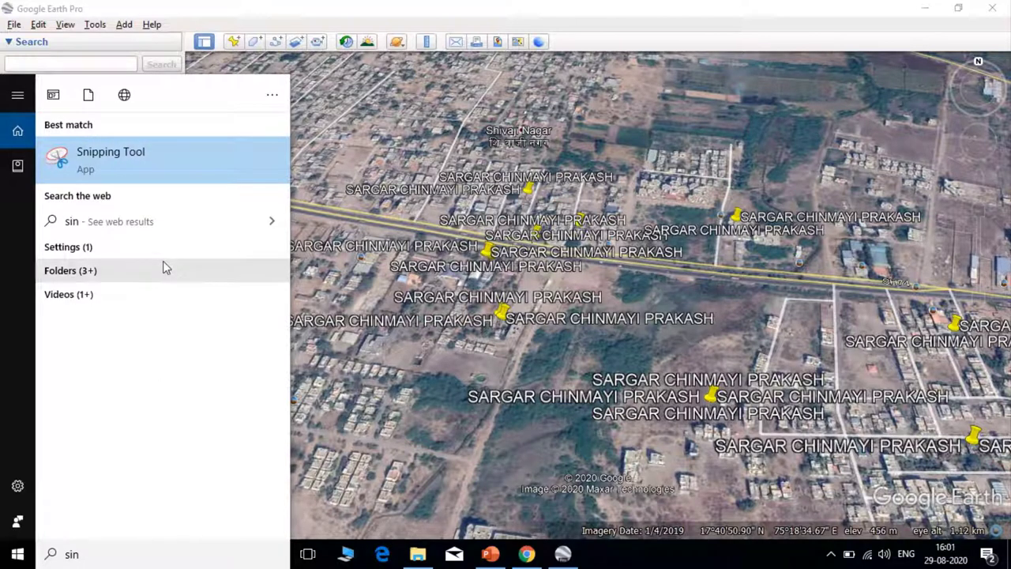
{"action": "left_click", "coordinate": [149, 155]}
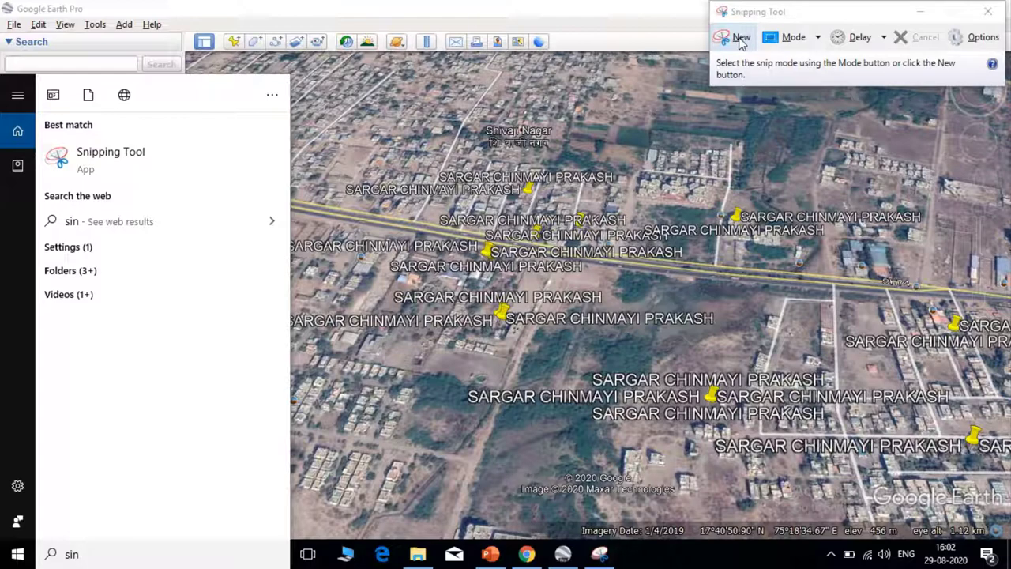
{"action": "left_click", "coordinate": [740, 41]}
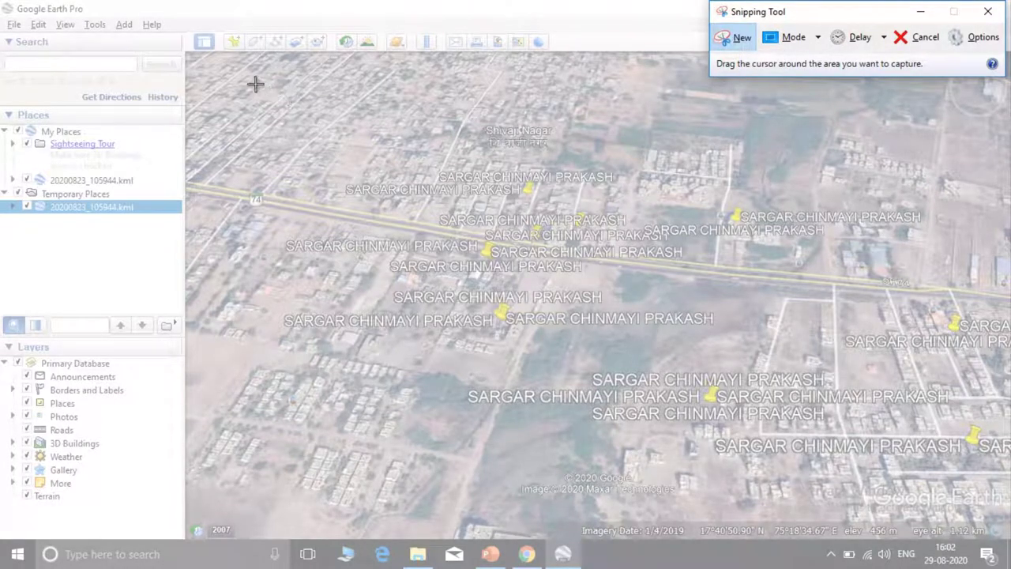
{"action": "left_click_drag", "start_coordinate": [255, 84], "coordinate": [1008, 513]}
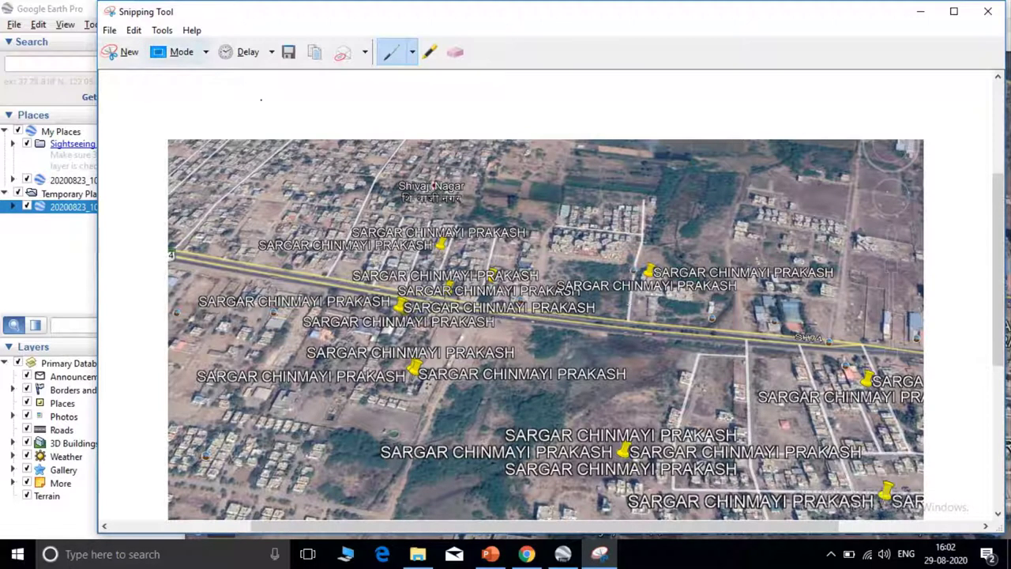
Save the snip to the Desktop as a PNG file named google earth map
{"action": "left_click", "coordinate": [289, 53]}
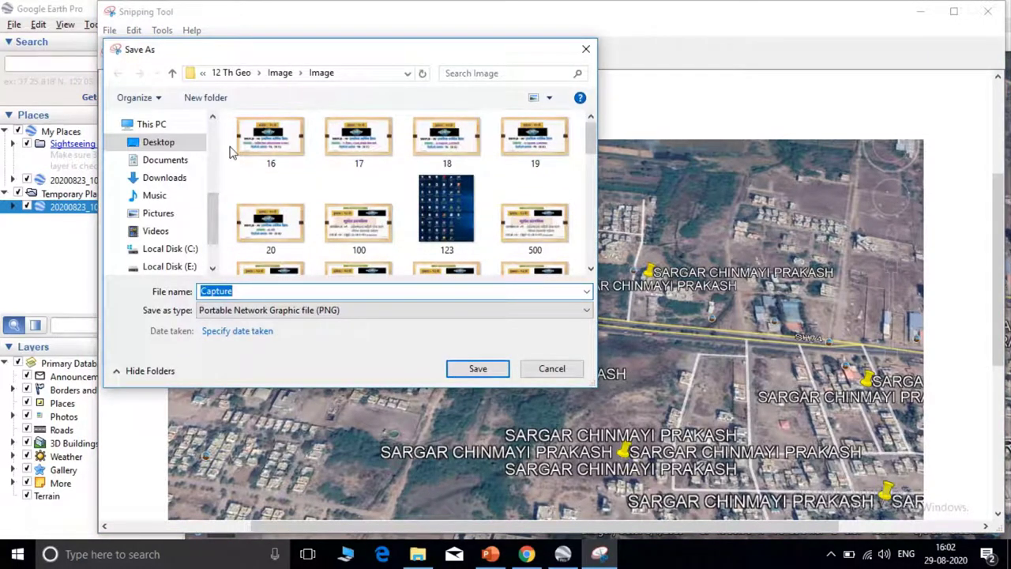
{"action": "left_click", "coordinate": [167, 144]}
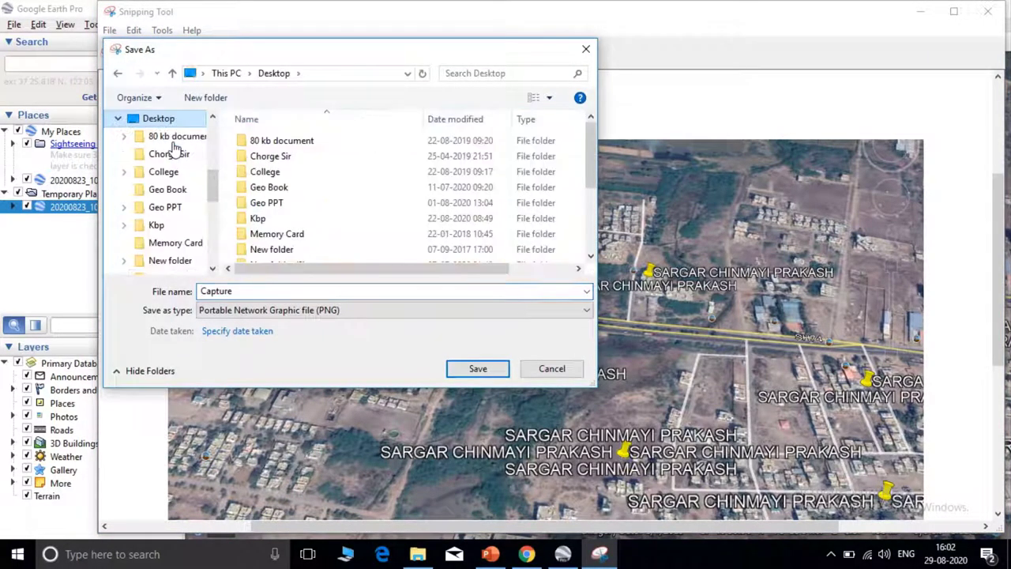
{"action": "left_click", "coordinate": [244, 291]}
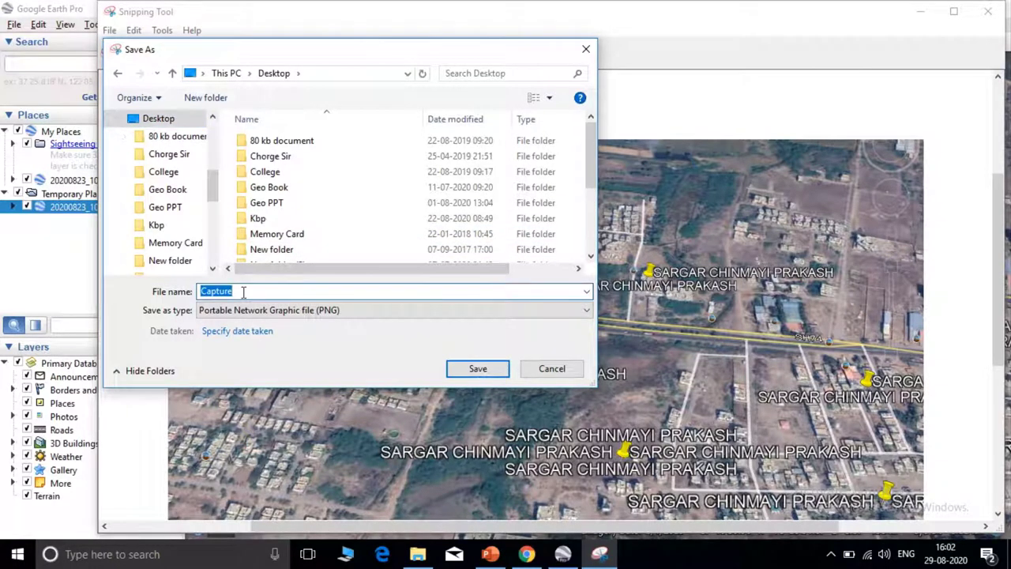
{"action": "type", "text": "goog"}
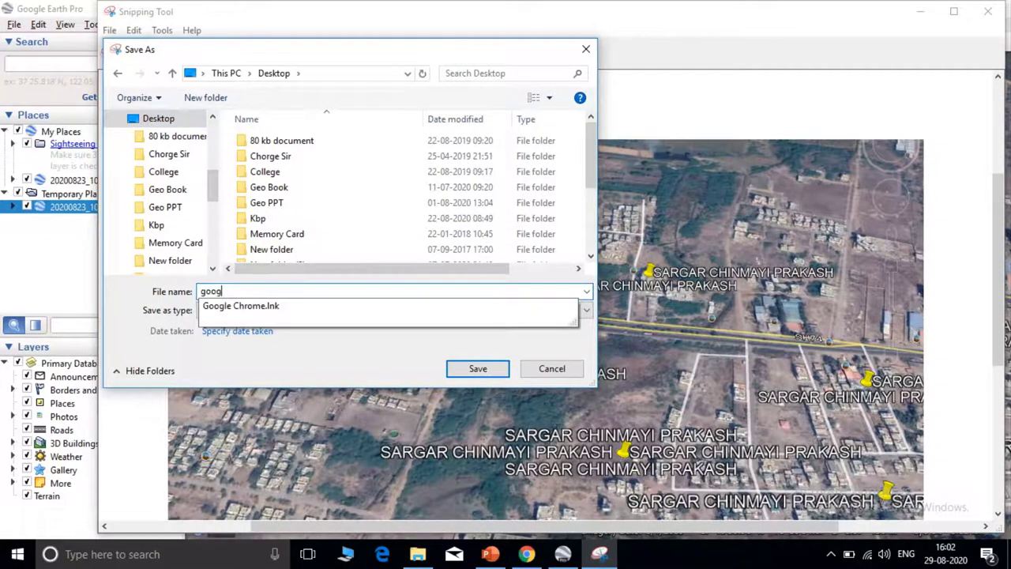
{"action": "type", "text": "le eart"}
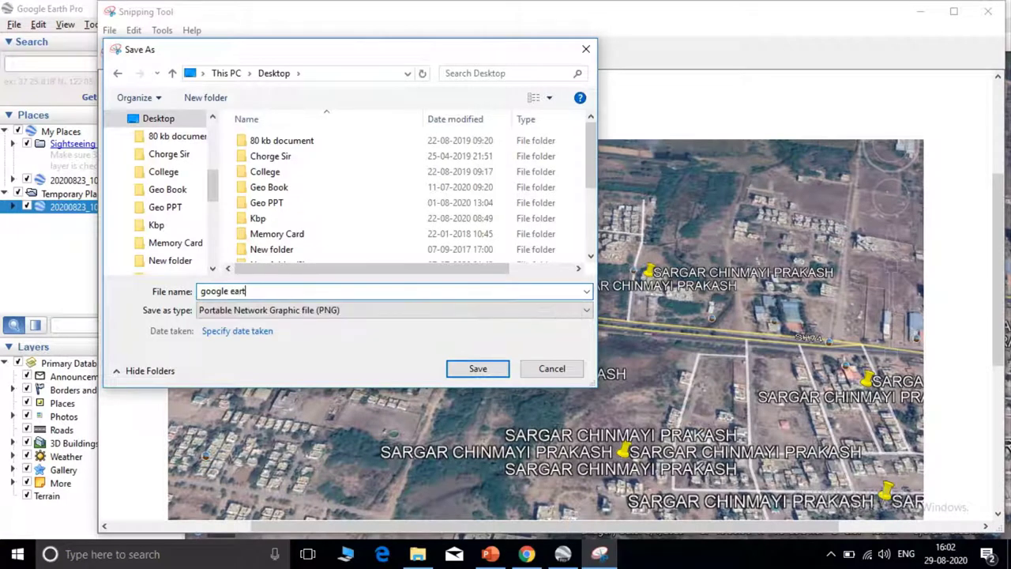
{"action": "type", "text": "h map"}
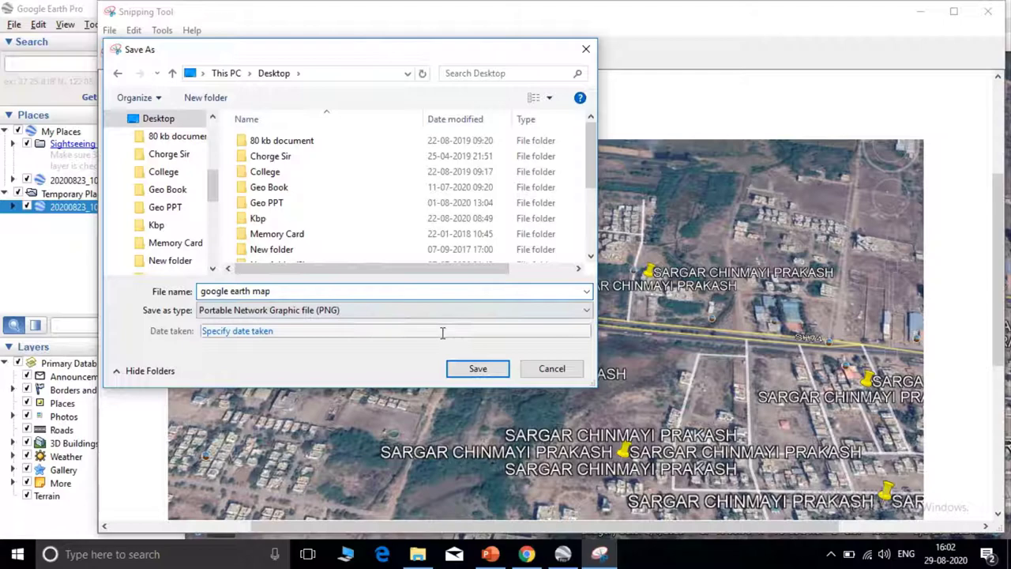
{"action": "left_click", "coordinate": [477, 370]}
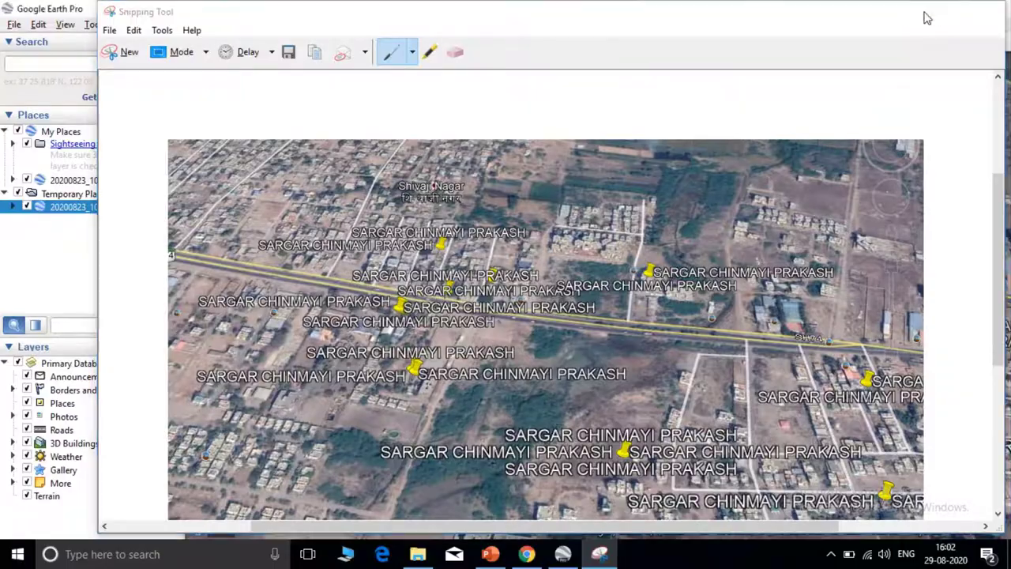
Minimize the open windows, view the saved google earth map image from the desktop and close the viewer
{"action": "left_click", "coordinate": [925, 16]}
{"action": "left_click", "coordinate": [922, 10]}
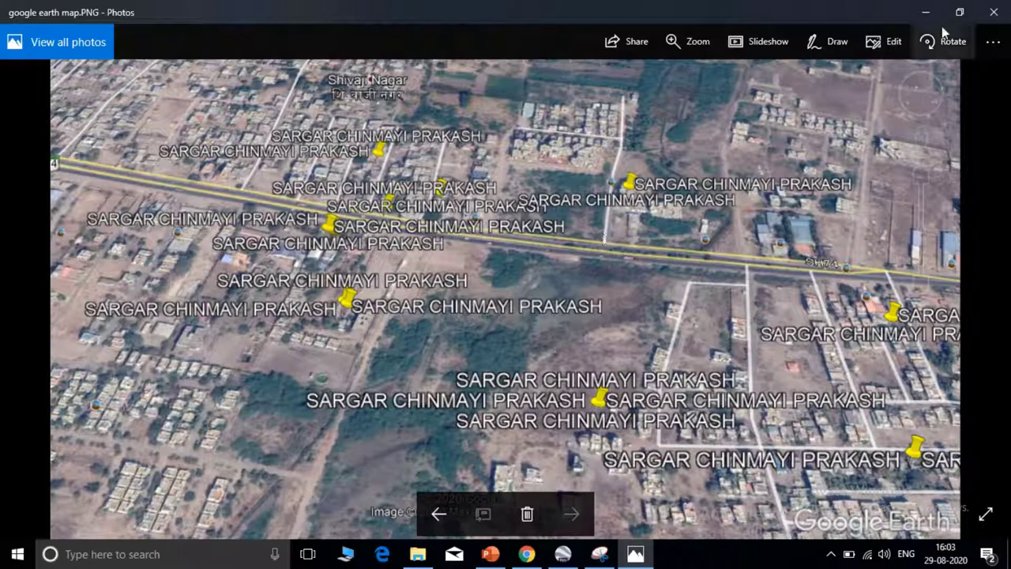
{"action": "left_click", "coordinate": [992, 15]}
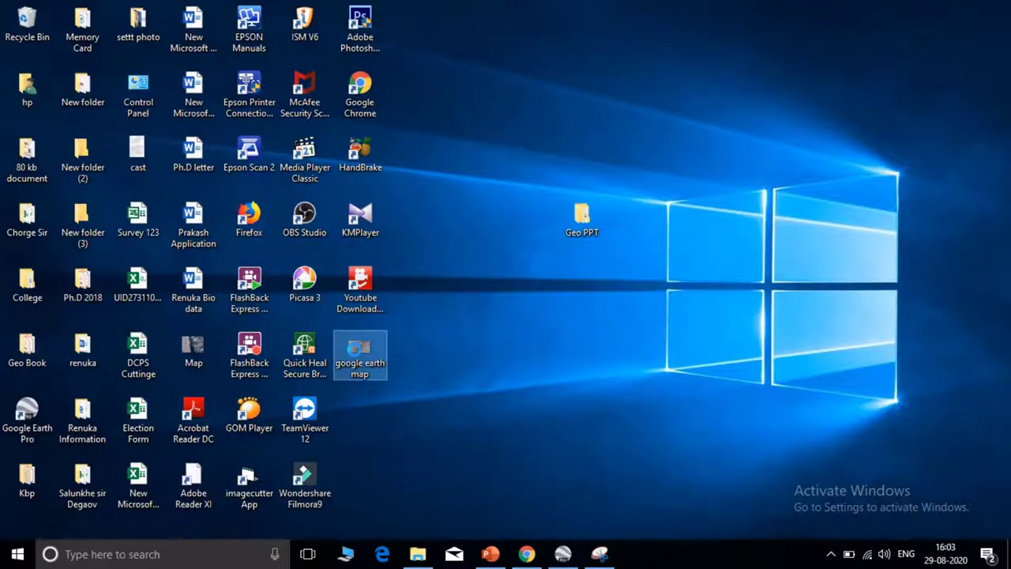
Review the print settings and preview for the google earth map image and close them without printing
{"action": "right_click", "coordinate": [357, 357]}
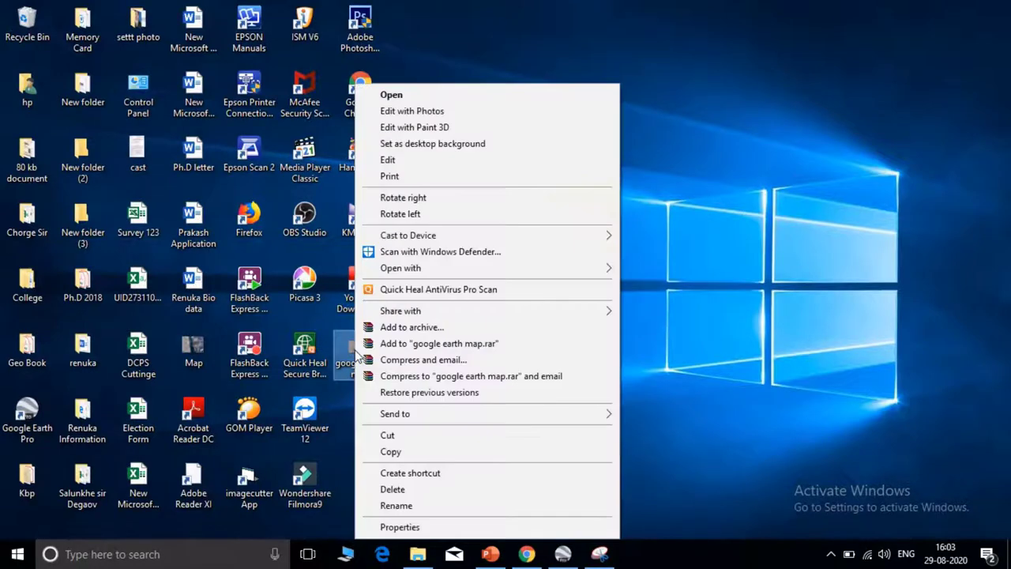
{"action": "left_click", "coordinate": [405, 179]}
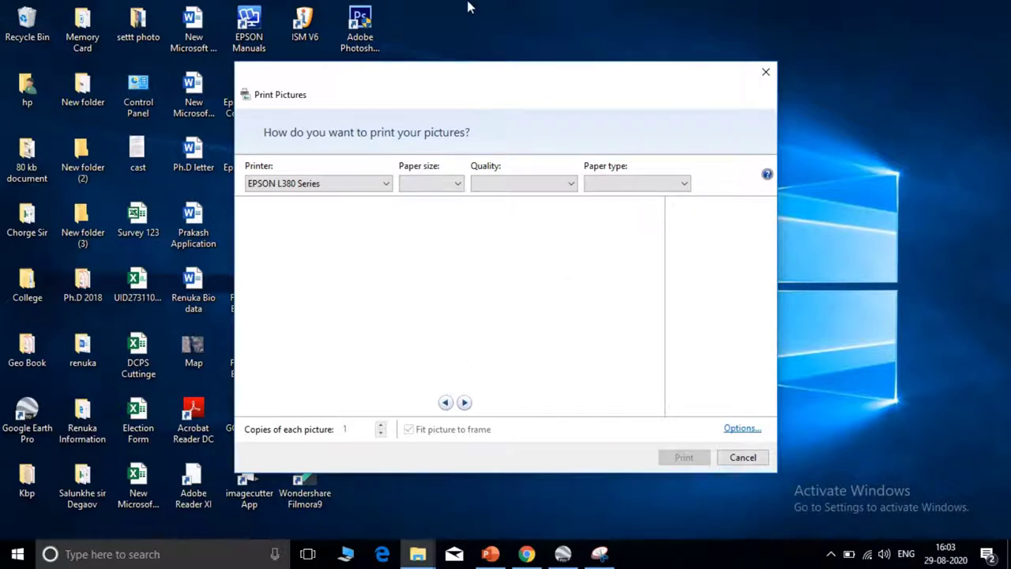
{"action": "mouse_move", "coordinate": [470, 6]}
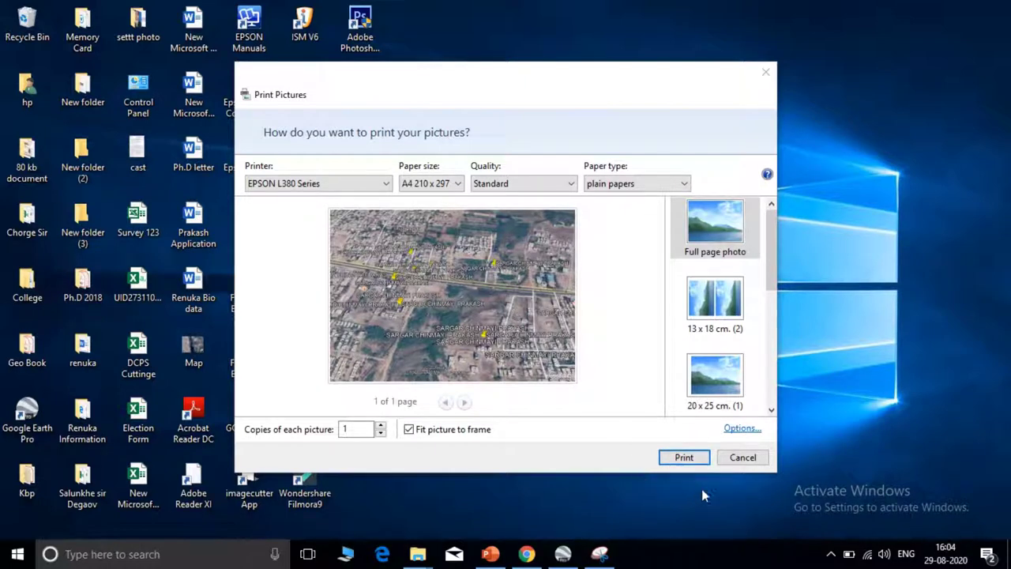
{"action": "left_click", "coordinate": [742, 461]}
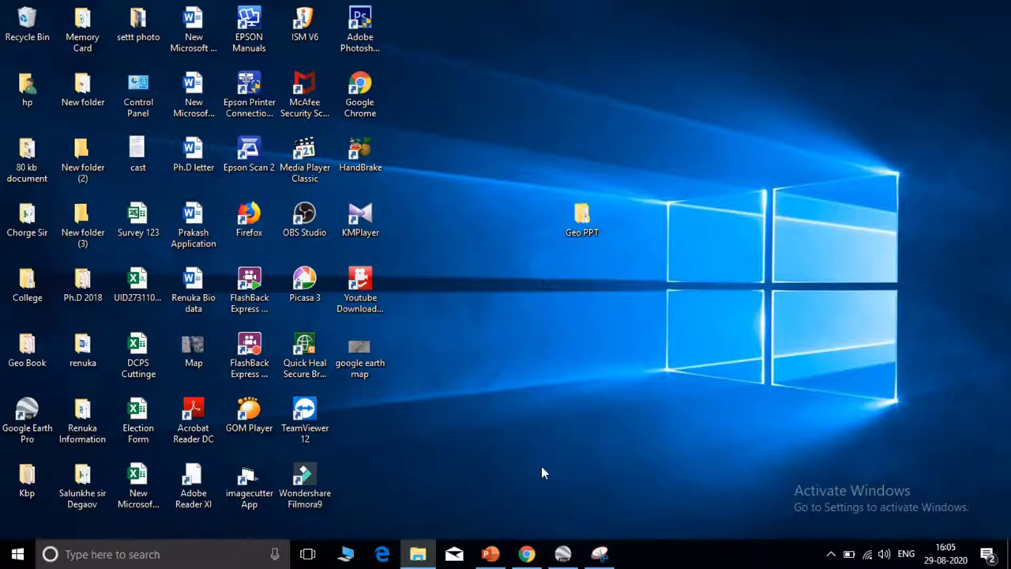
Open the google earth map image from the desktop for editing in Paint
{"action": "left_click", "coordinate": [362, 352]}
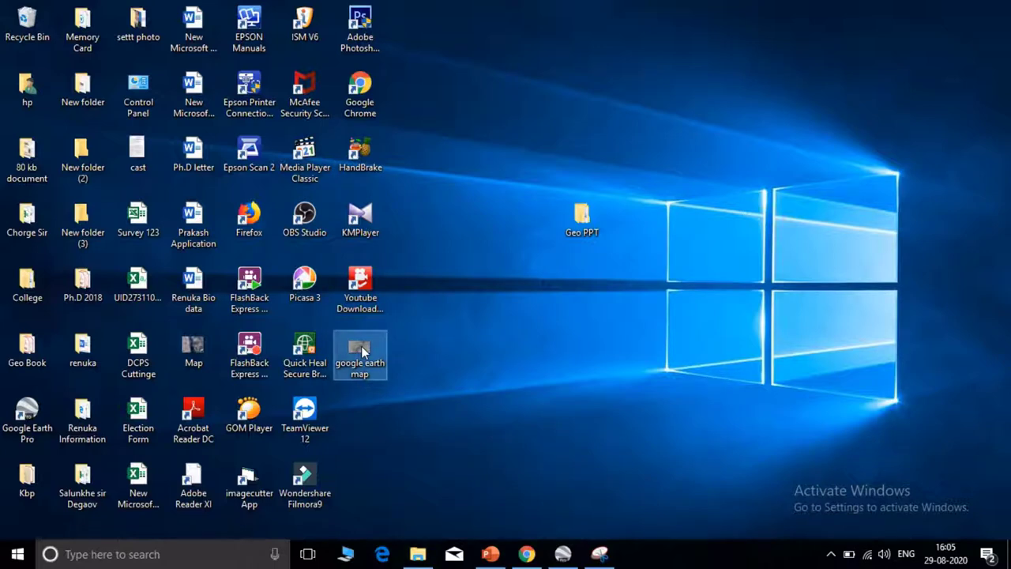
{"action": "mouse_move", "coordinate": [364, 350]}
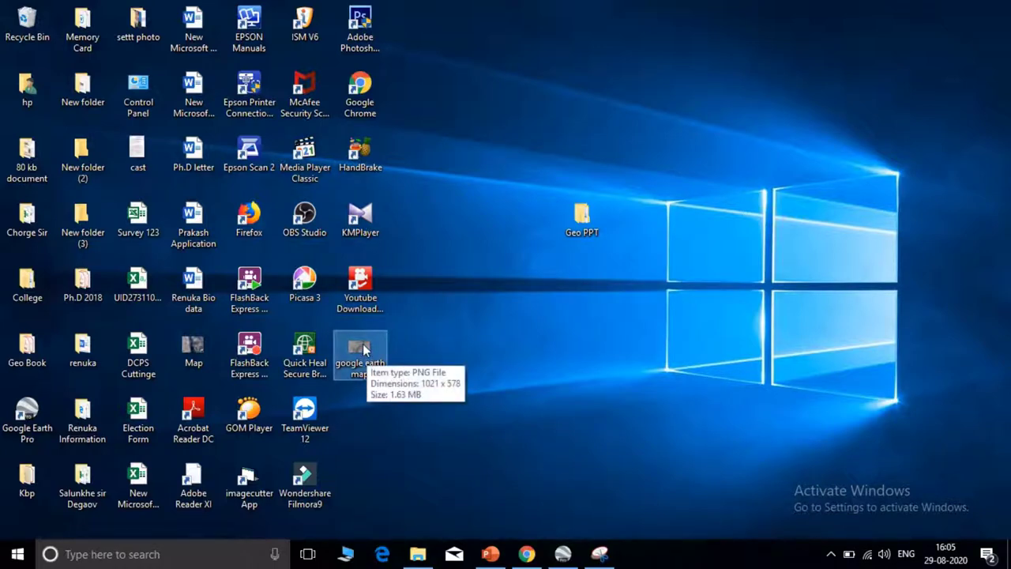
{"action": "right_click", "coordinate": [364, 350]}
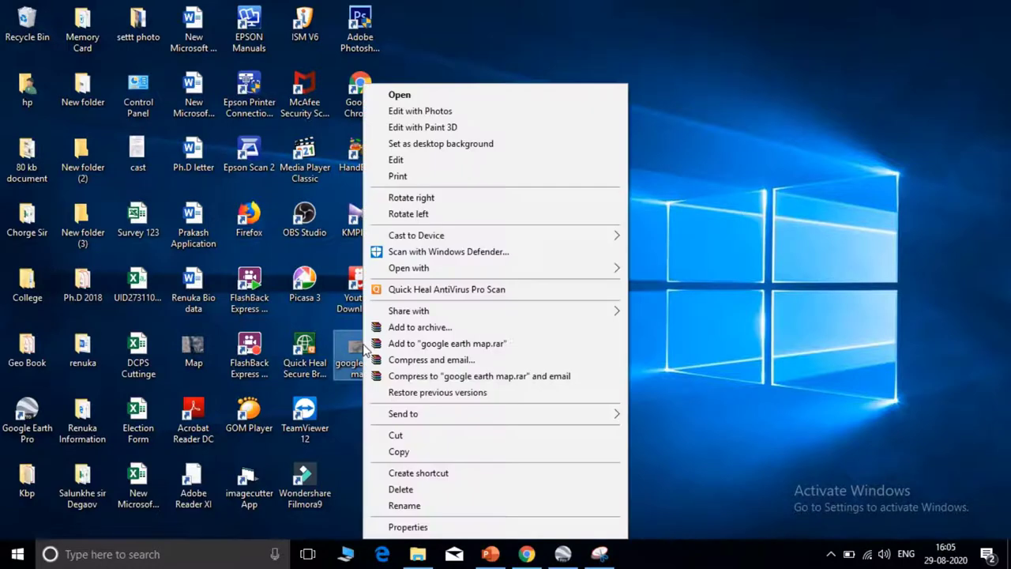
{"action": "left_click", "coordinate": [396, 161]}
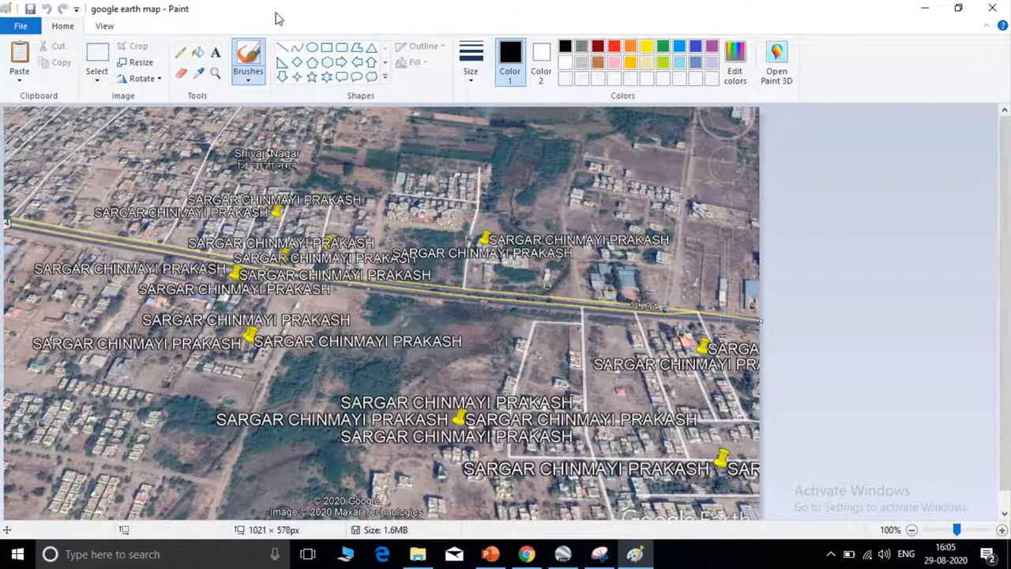
Save the picture as a JPEG named google earth map 1 on the Desktop, accepting the loss of transparency
{"action": "mouse_move", "coordinate": [393, 3]}
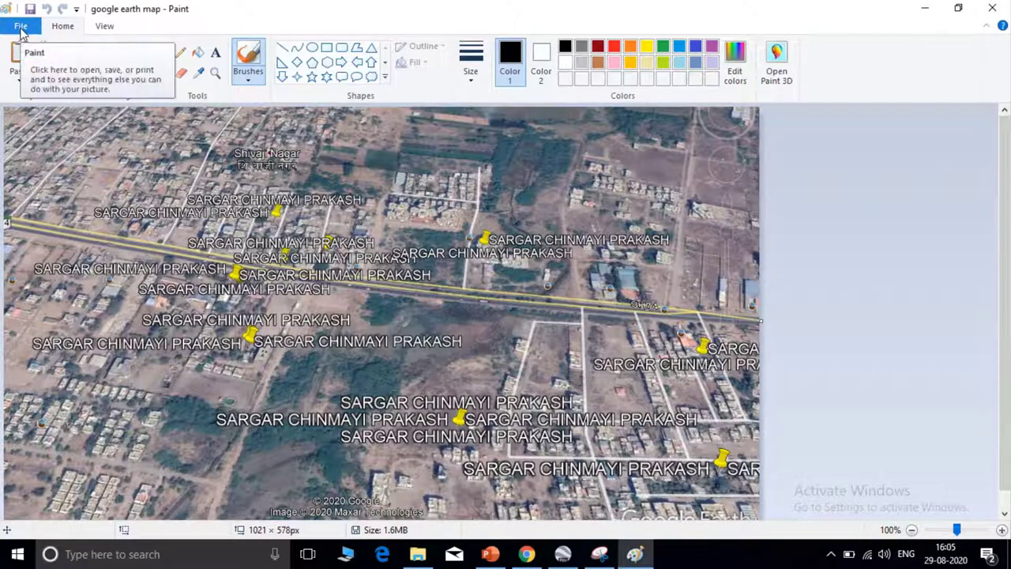
{"action": "left_click", "coordinate": [20, 28]}
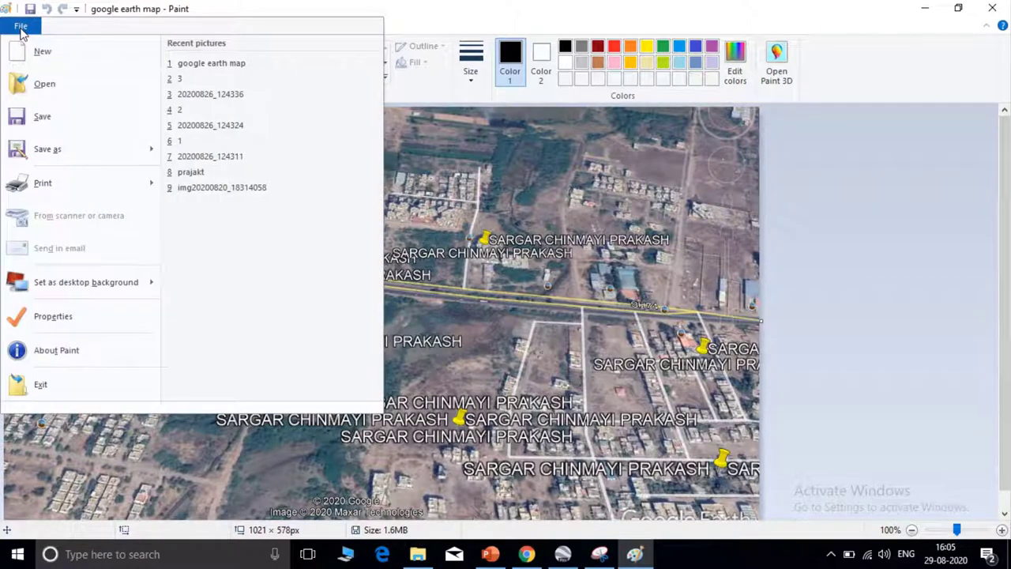
{"action": "mouse_move", "coordinate": [57, 150]}
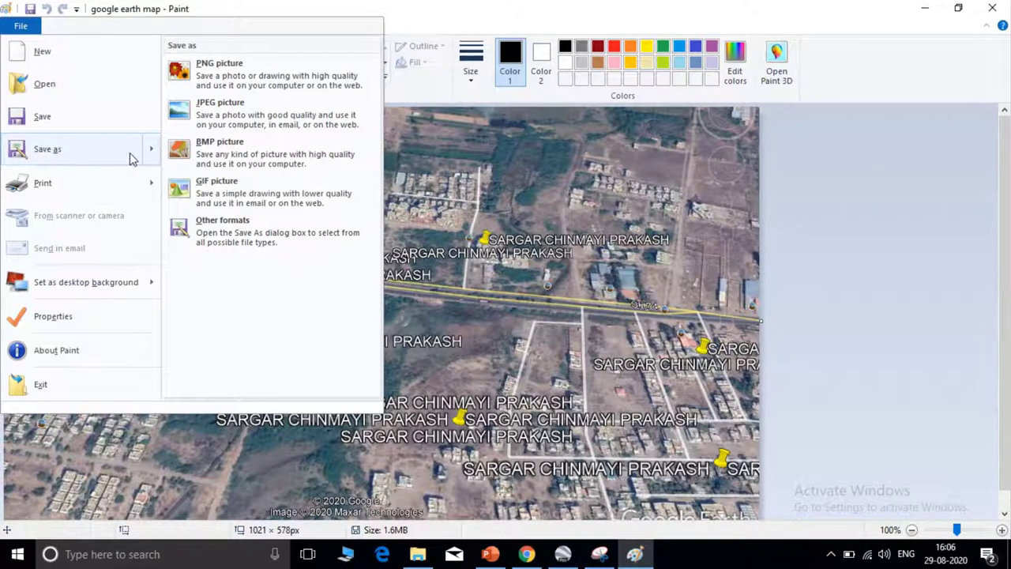
{"action": "left_click", "coordinate": [228, 115]}
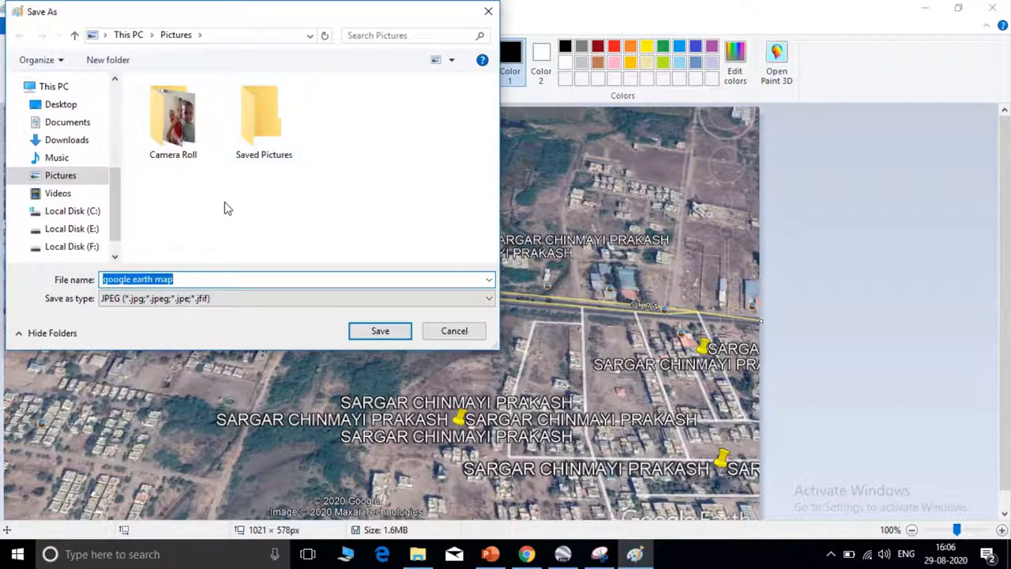
{"action": "left_click", "coordinate": [74, 105]}
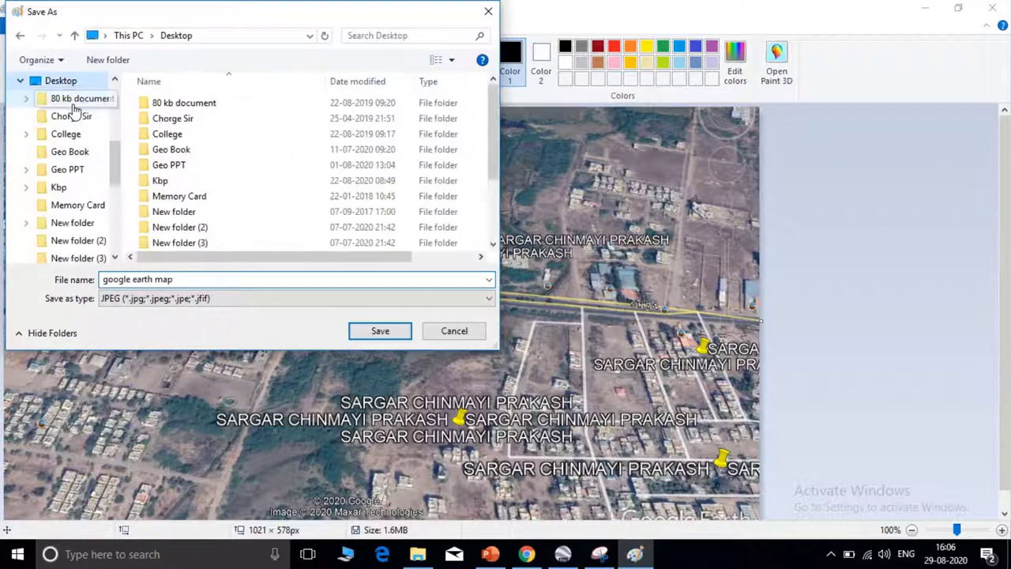
{"action": "left_click", "coordinate": [203, 278]}
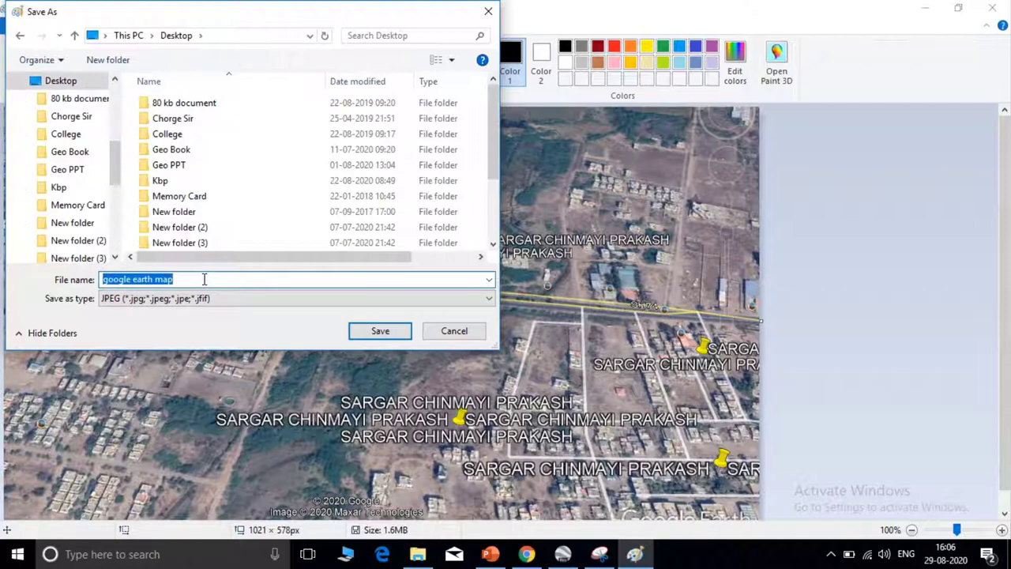
{"action": "key", "text": "BackSpace"}
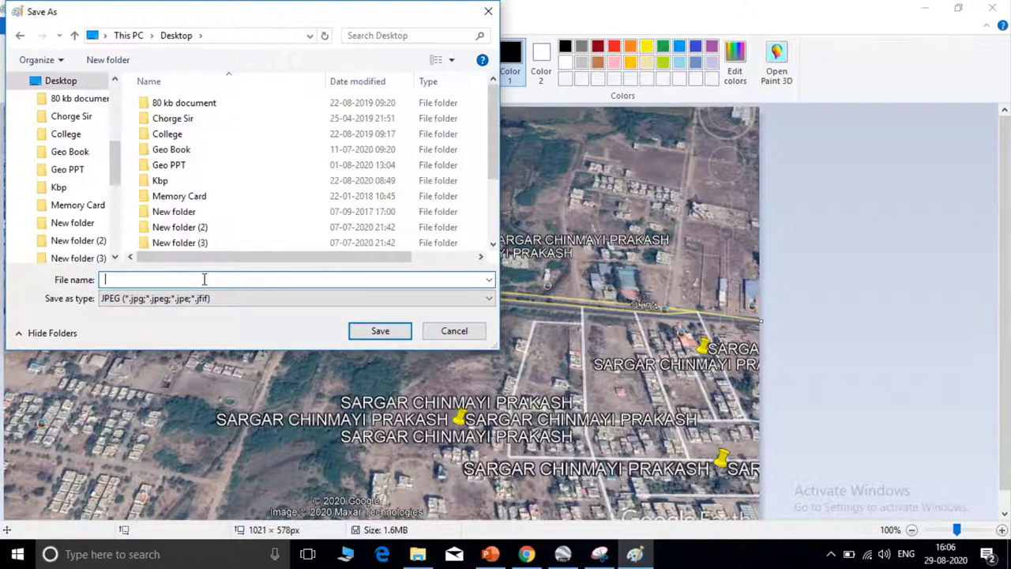
{"action": "type", "text": "google earth map 1"}
{"action": "left_click", "coordinate": [368, 332]}
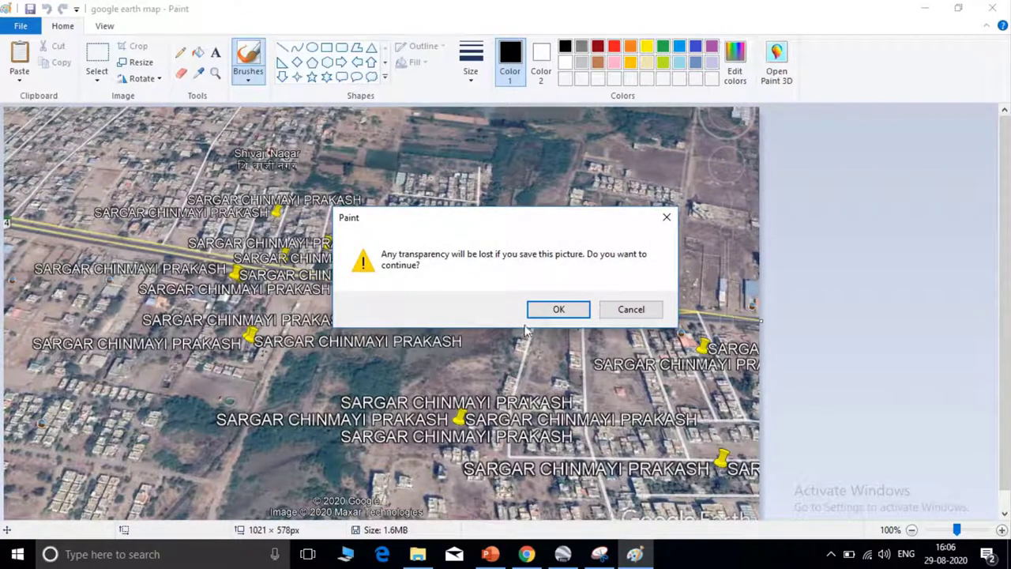
{"action": "left_click", "coordinate": [546, 311]}
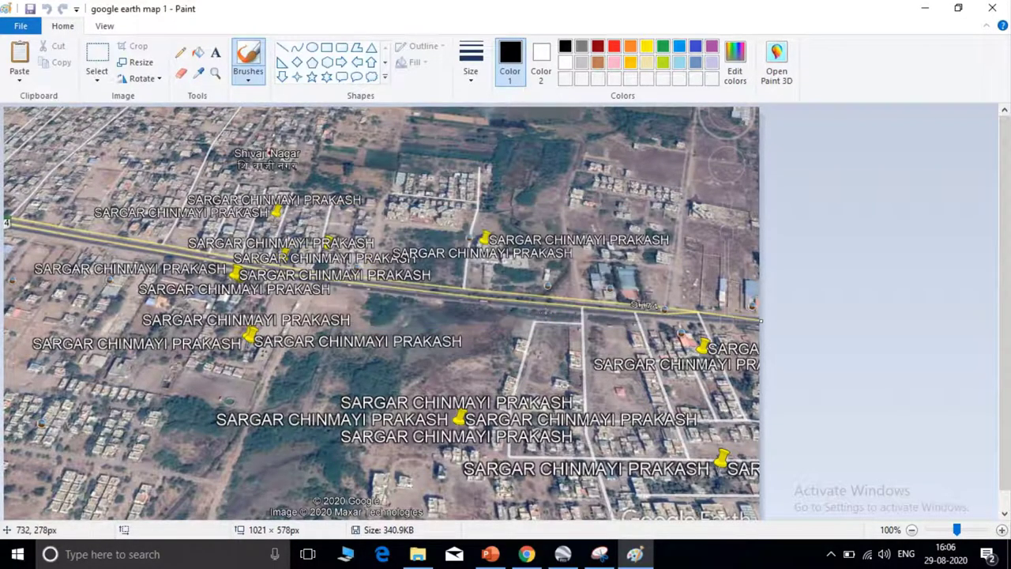
Minimize Paint, view the JPEG image google earth map 1 from the desktop and close the viewer
{"action": "left_click", "coordinate": [921, 11]}
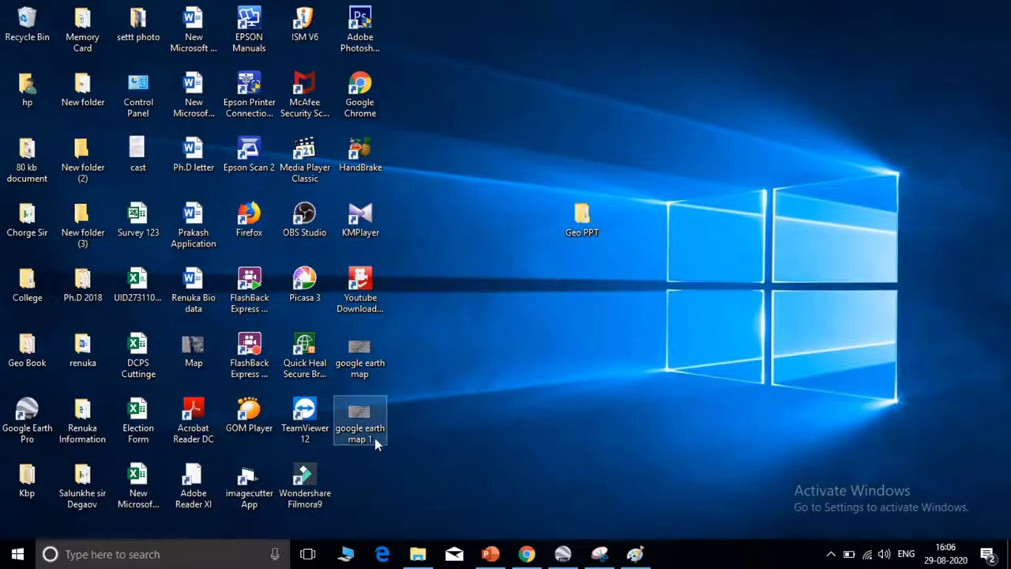
{"action": "double_click", "coordinate": [362, 412]}
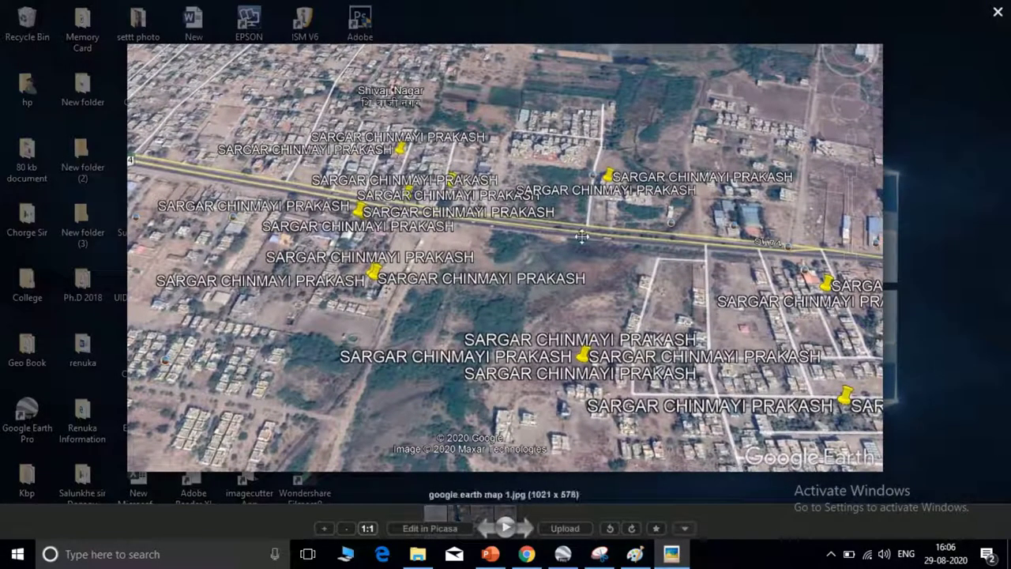
{"action": "left_click", "coordinate": [997, 16]}
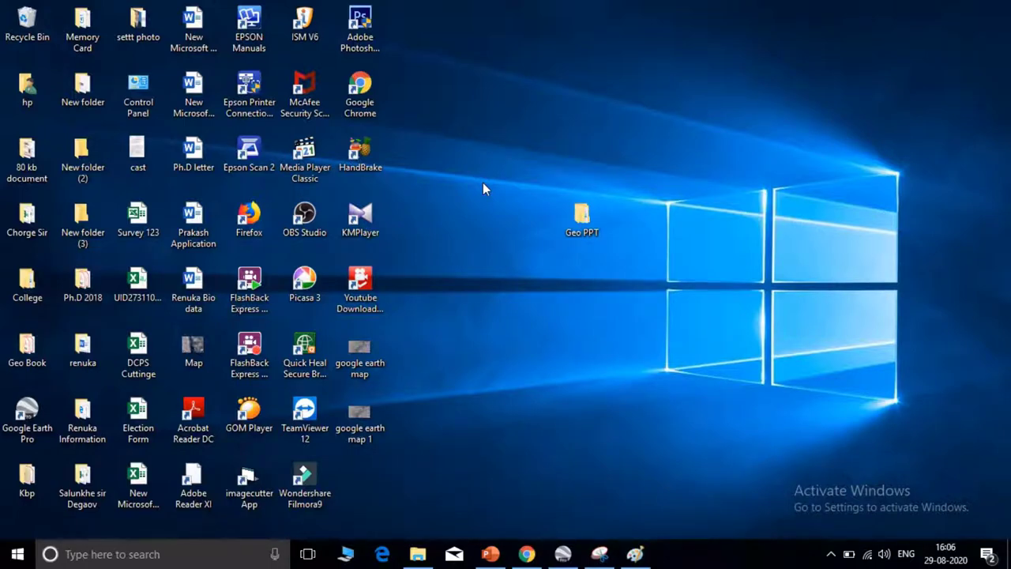
{"action": "mouse_move", "coordinate": [477, 4]}
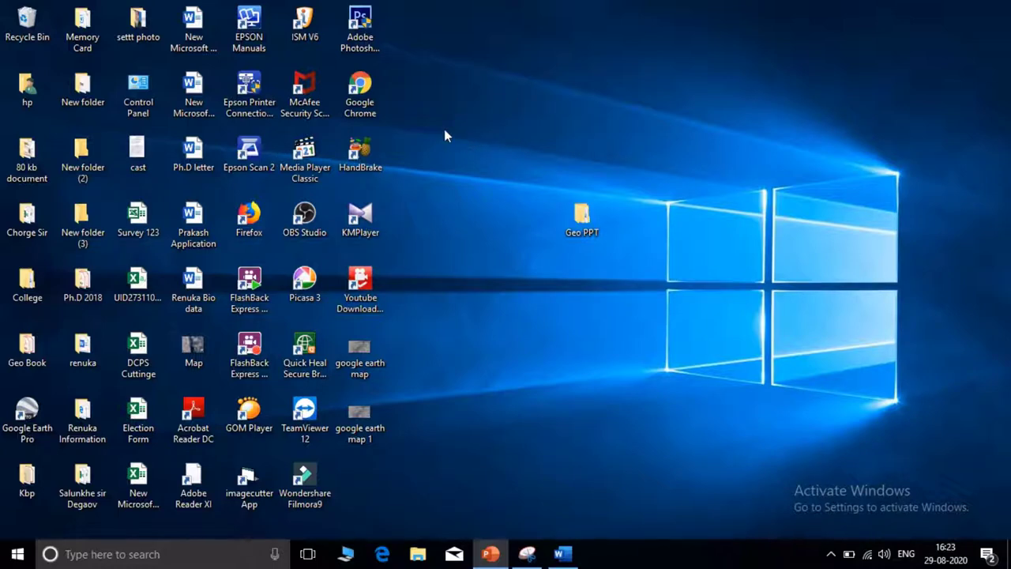
{"action": "double_click", "coordinate": [362, 92]}
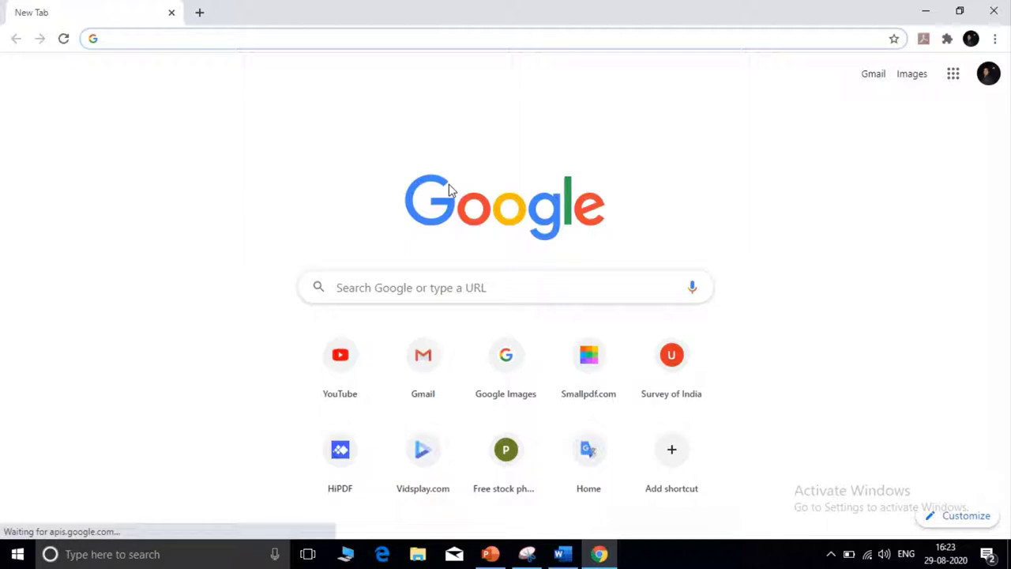
{"action": "left_click", "coordinate": [403, 282]}
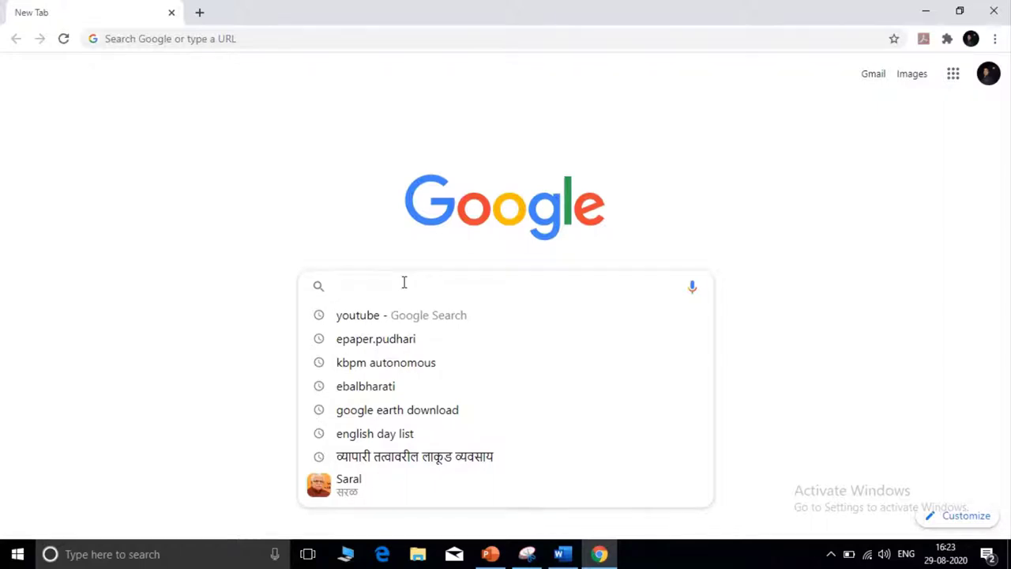
{"action": "left_click", "coordinate": [563, 556]}
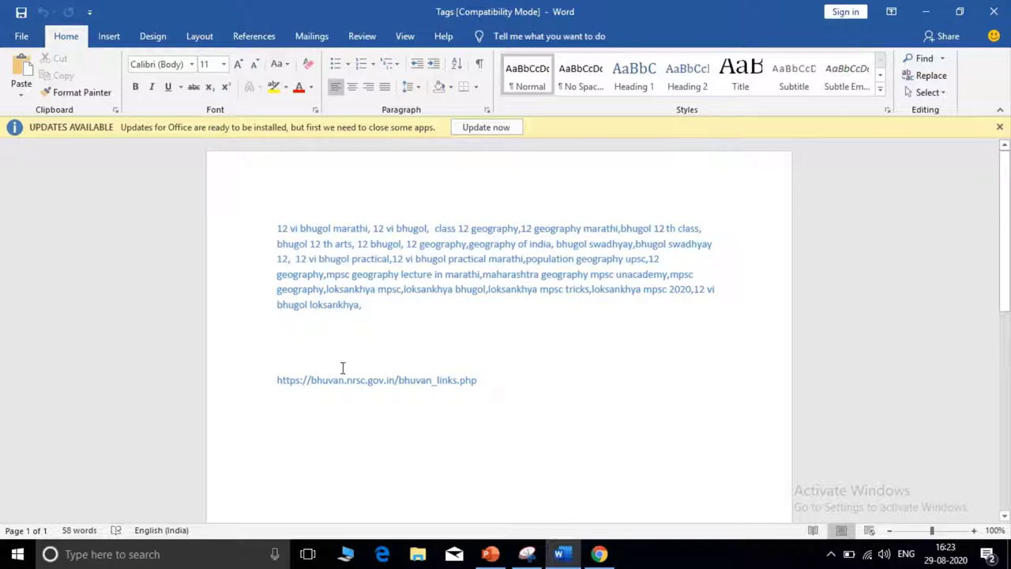
{"action": "triple_click", "coordinate": [282, 380]}
{"action": "key", "text": "ctrl+c"}
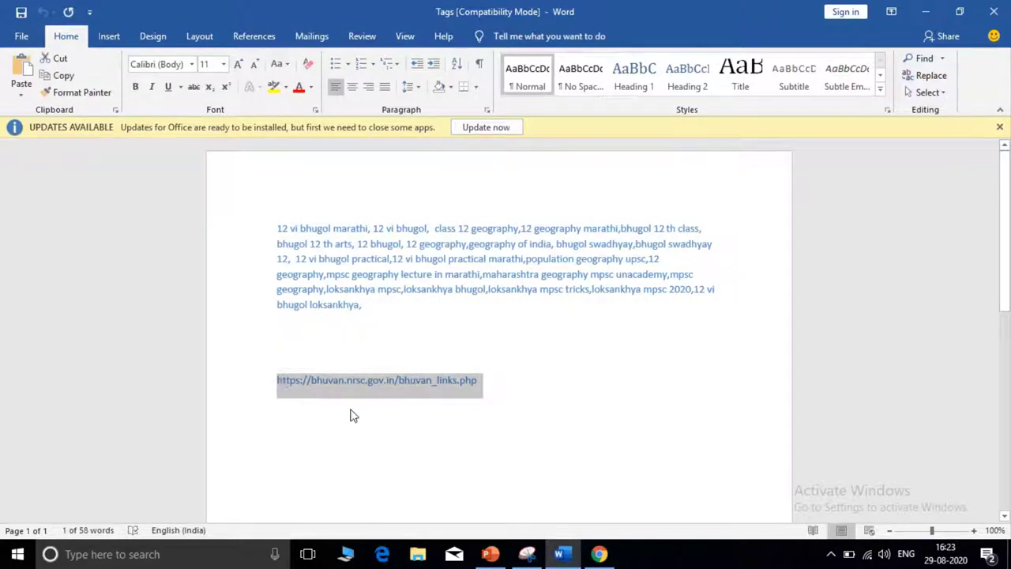
Return to Chrome and load the Bhuvan portal page from the copied link
{"action": "mouse_move", "coordinate": [600, 555]}
{"action": "left_click", "coordinate": [569, 517]}
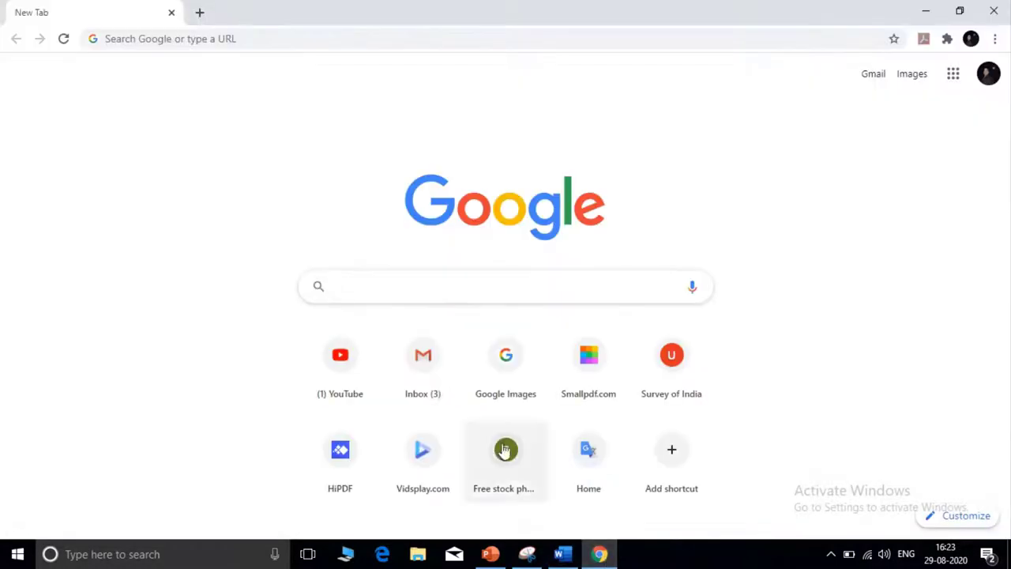
{"action": "left_click", "coordinate": [348, 285]}
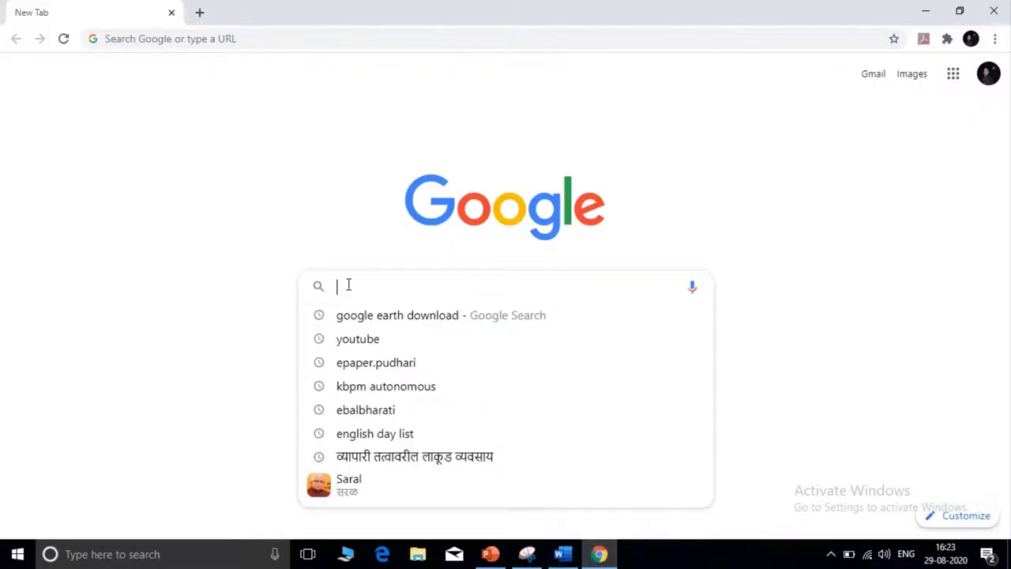
{"action": "right_click", "coordinate": [348, 284]}
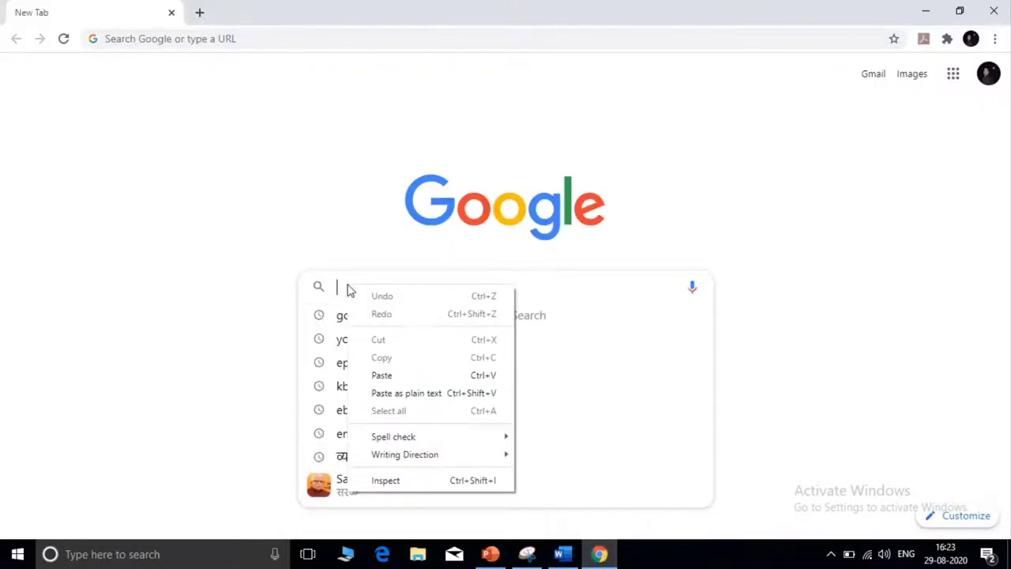
{"action": "left_click", "coordinate": [381, 375]}
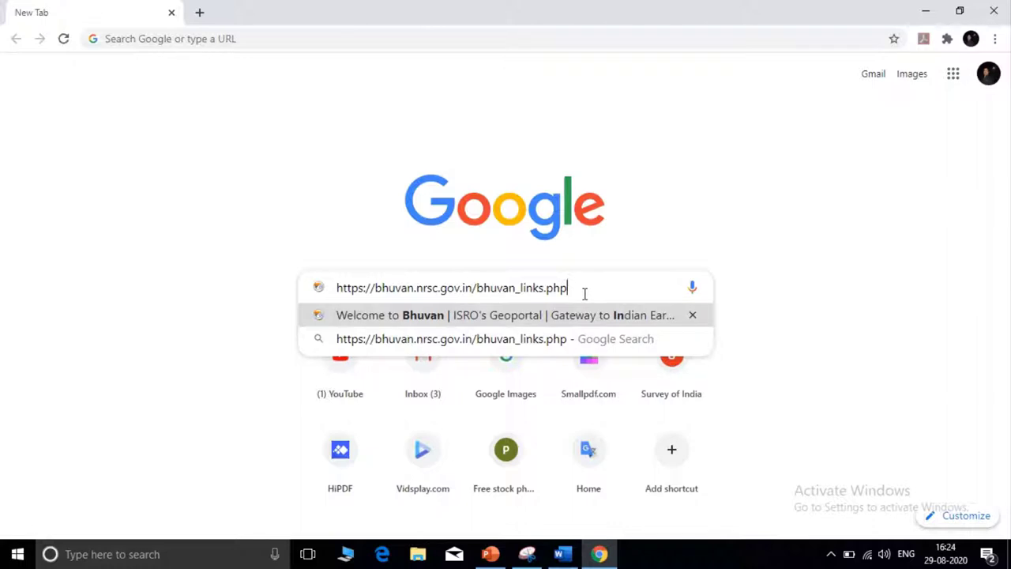
{"action": "key", "text": "Return"}
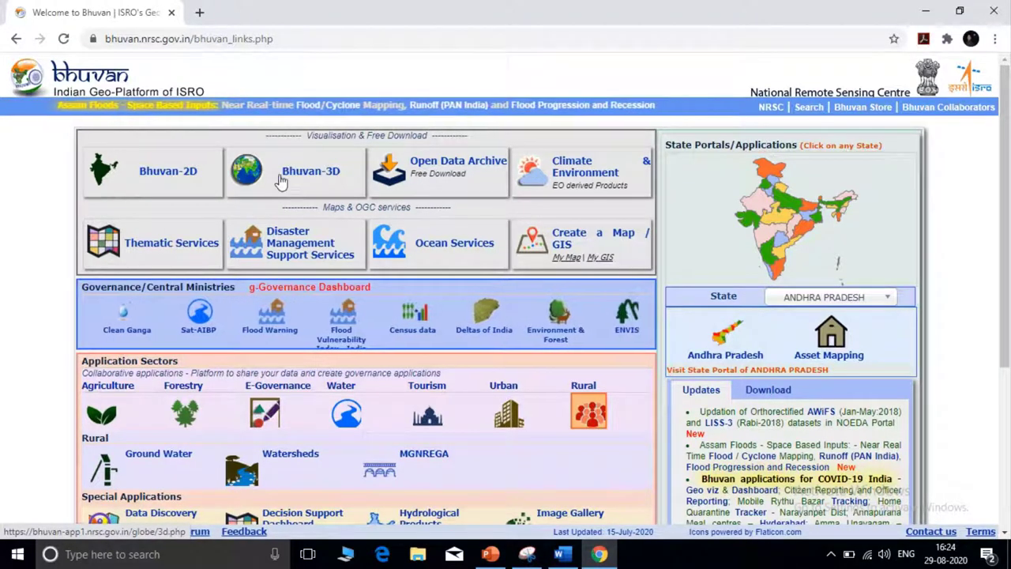
Open the Bhuvan-2D map and start adding a KML layer to it
{"action": "left_click", "coordinate": [192, 186]}
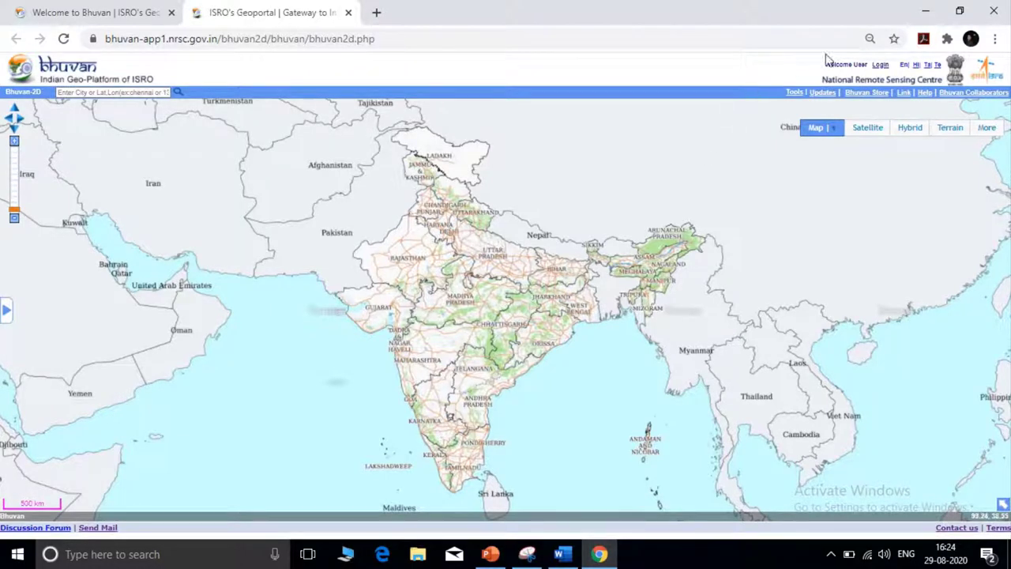
{"action": "left_click", "coordinate": [821, 126]}
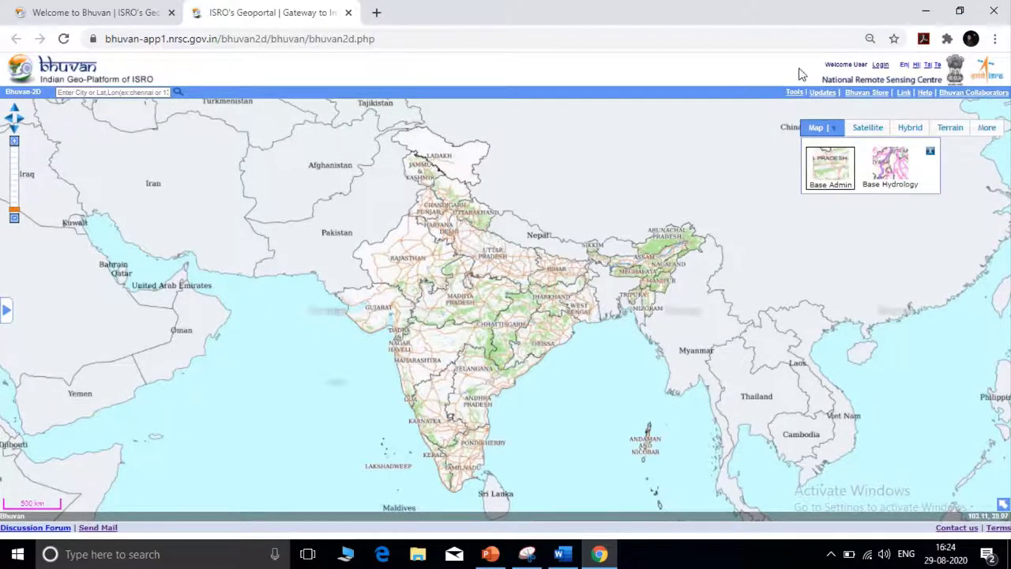
{"action": "left_click", "coordinate": [794, 93]}
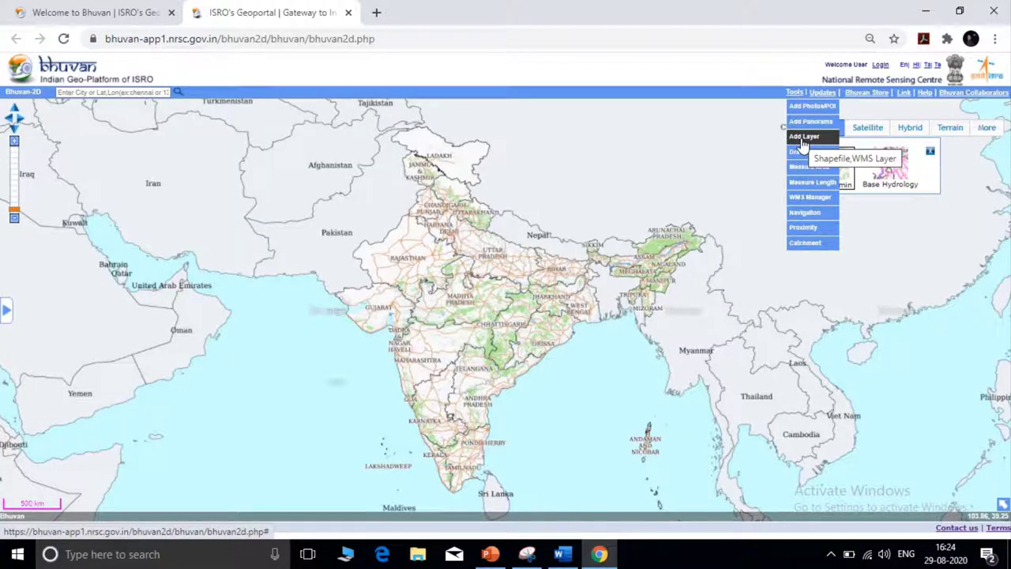
{"action": "left_click", "coordinate": [803, 138]}
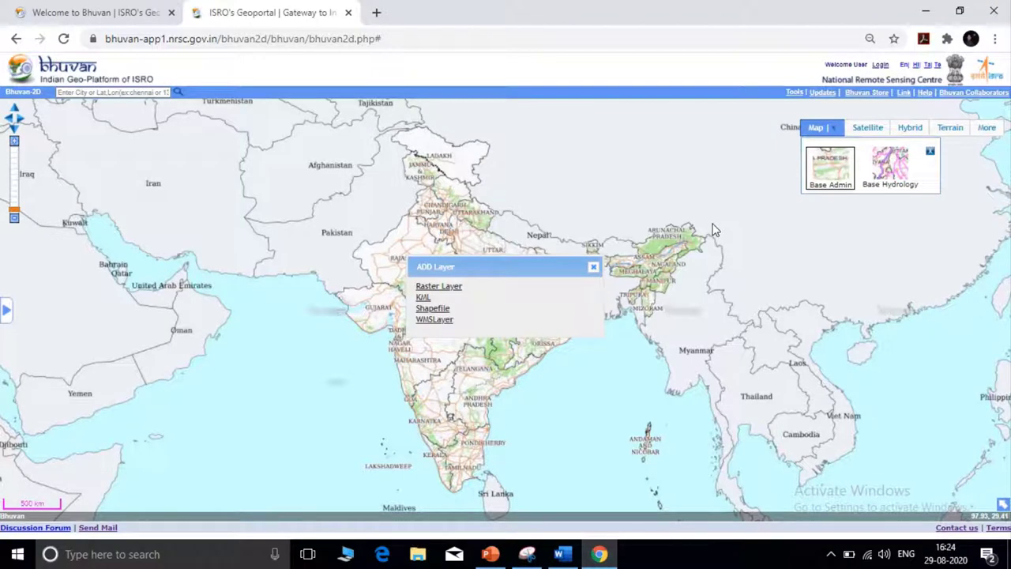
{"action": "left_click", "coordinate": [424, 299]}
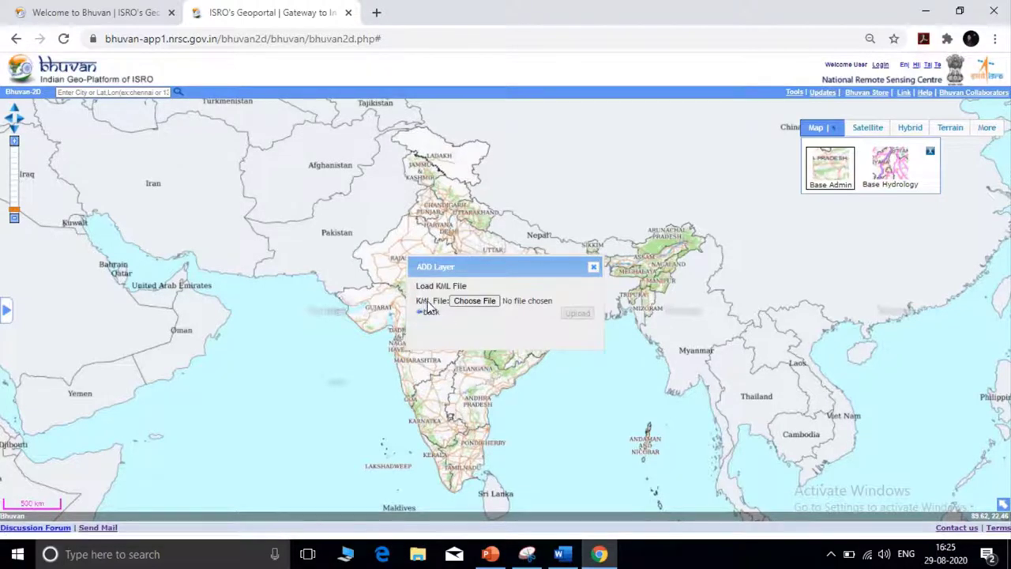
Start choosing the KML file to load and browse to Local Disk (C:)
{"action": "left_click", "coordinate": [474, 301]}
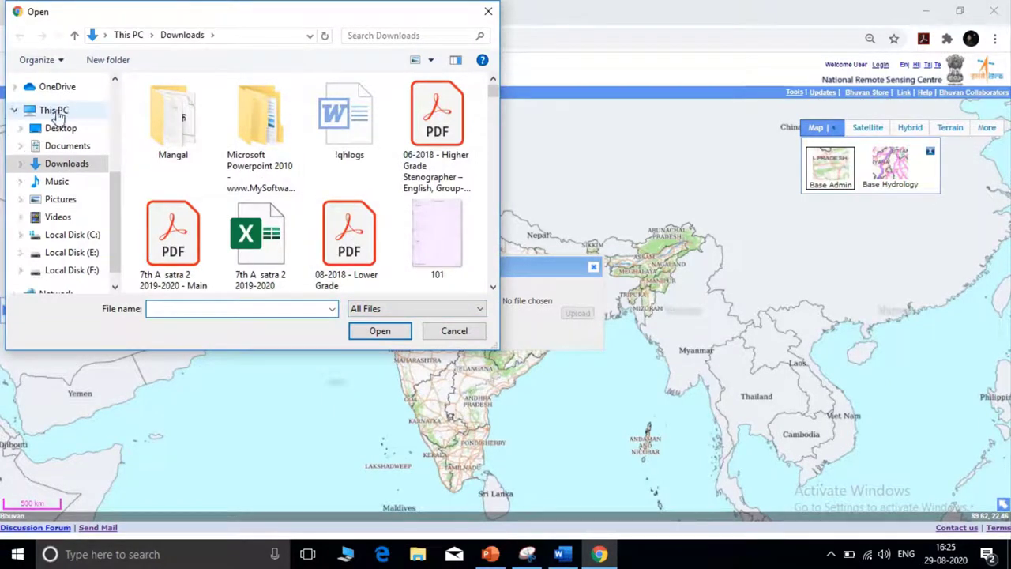
{"action": "left_click", "coordinate": [54, 110]}
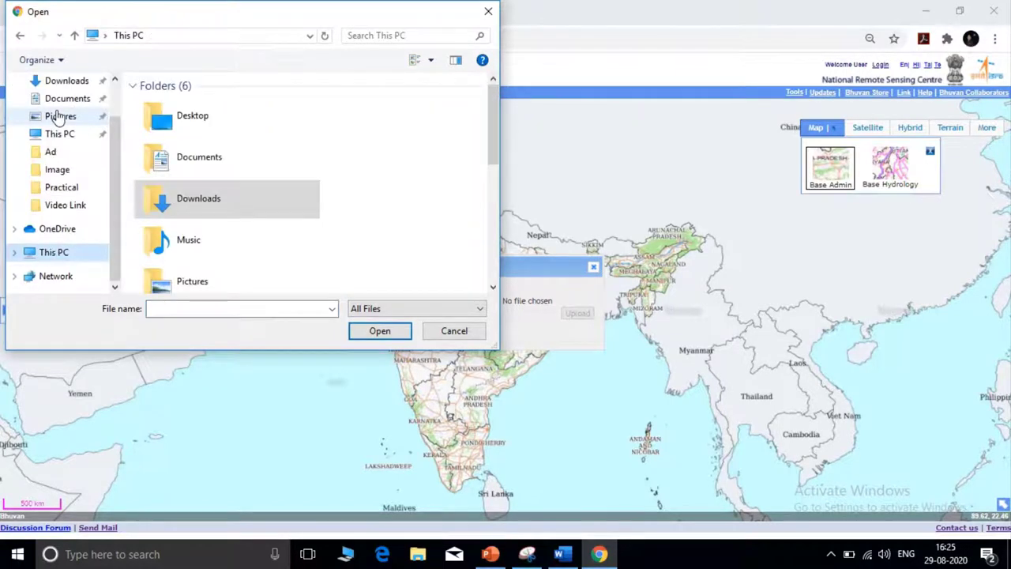
{"action": "left_click", "coordinate": [494, 289]}
{"action": "left_click", "coordinate": [495, 289]}
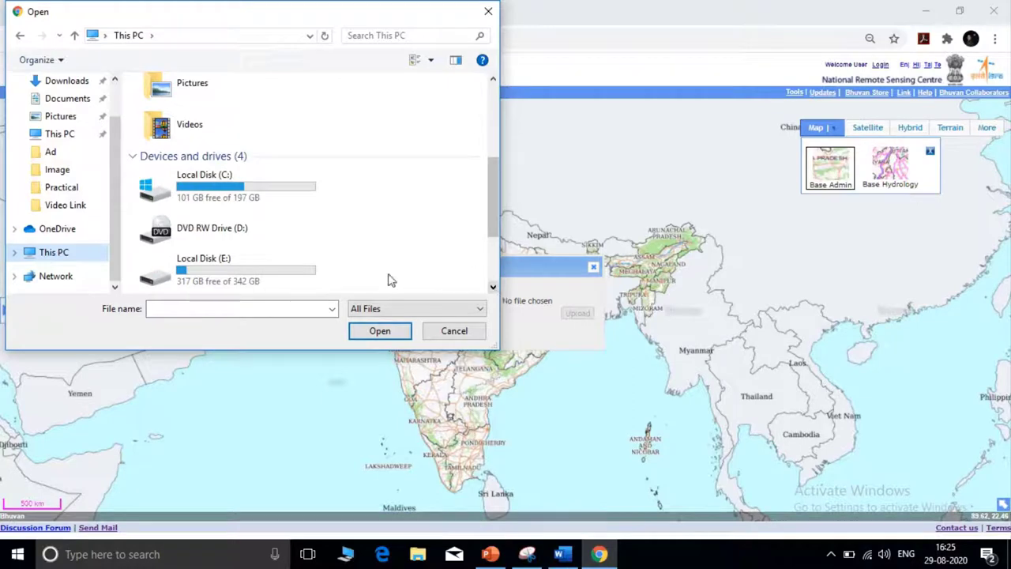
{"action": "double_click", "coordinate": [276, 190]}
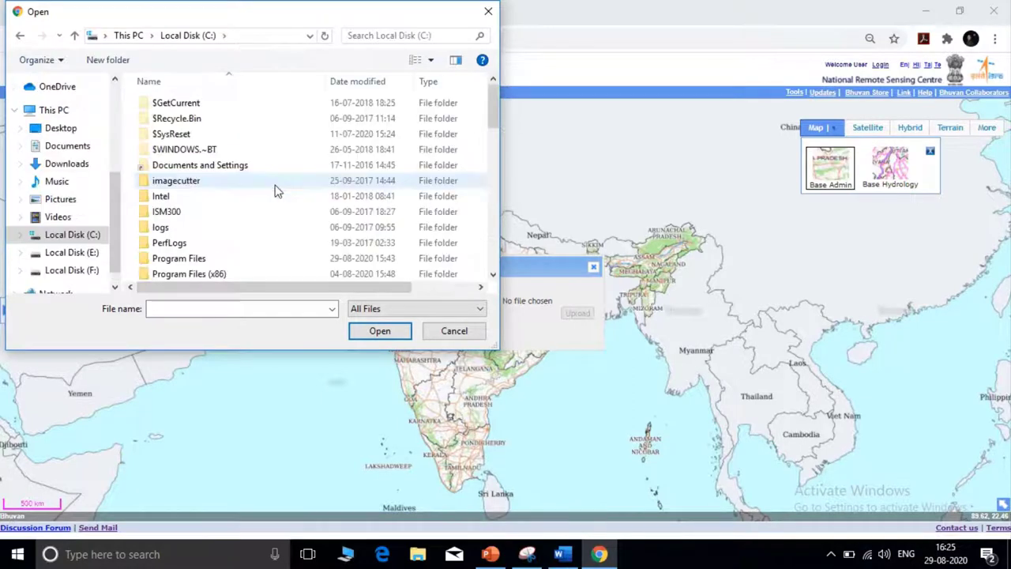
Browse through Users and hp on Local Disk (C:) to the Downloads folder
{"action": "left_click", "coordinate": [493, 276]}
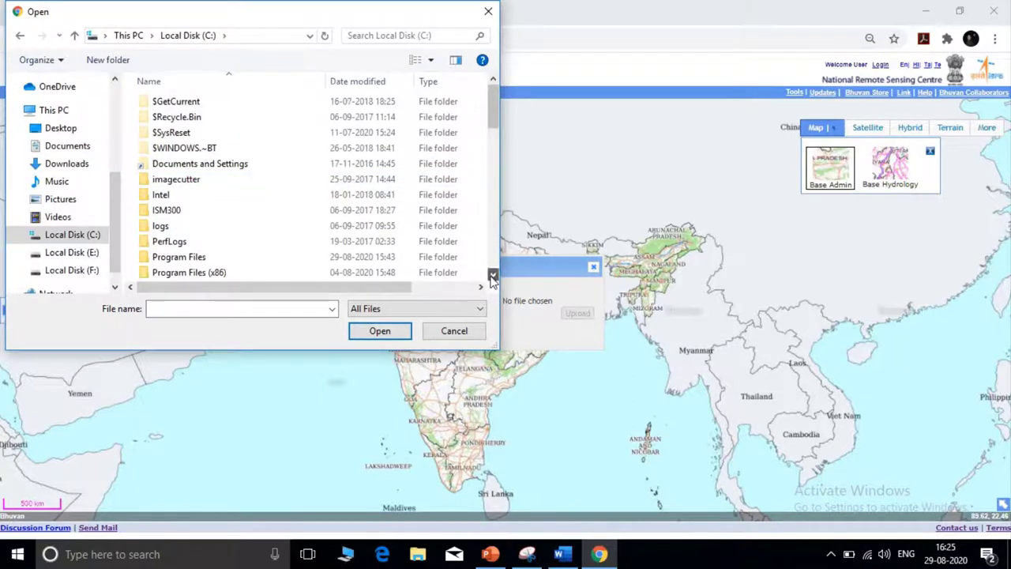
{"action": "left_click", "coordinate": [492, 275]}
{"action": "left_click", "coordinate": [493, 275]}
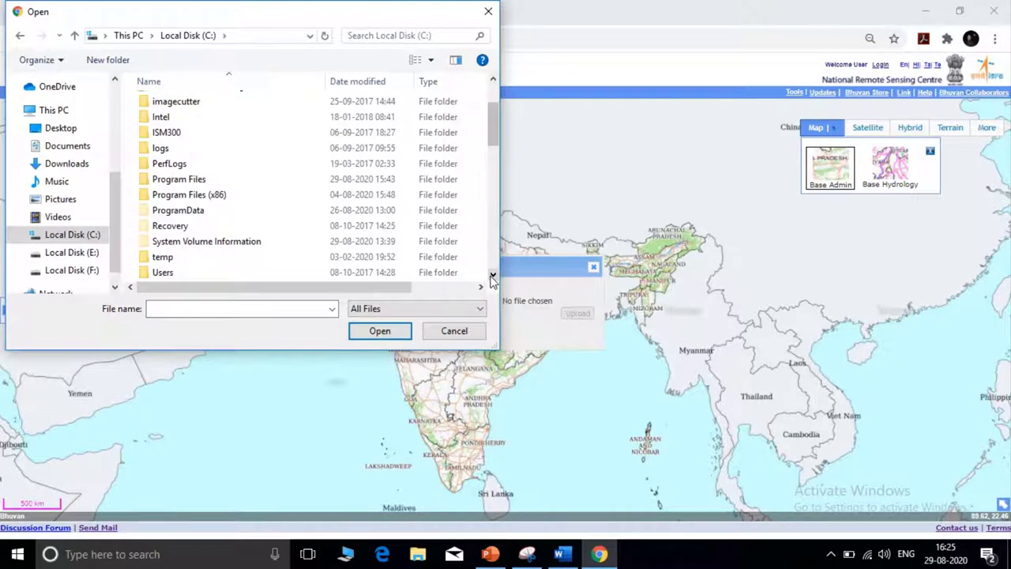
{"action": "left_click", "coordinate": [493, 276]}
{"action": "left_click", "coordinate": [493, 276]}
{"action": "left_click", "coordinate": [203, 245]}
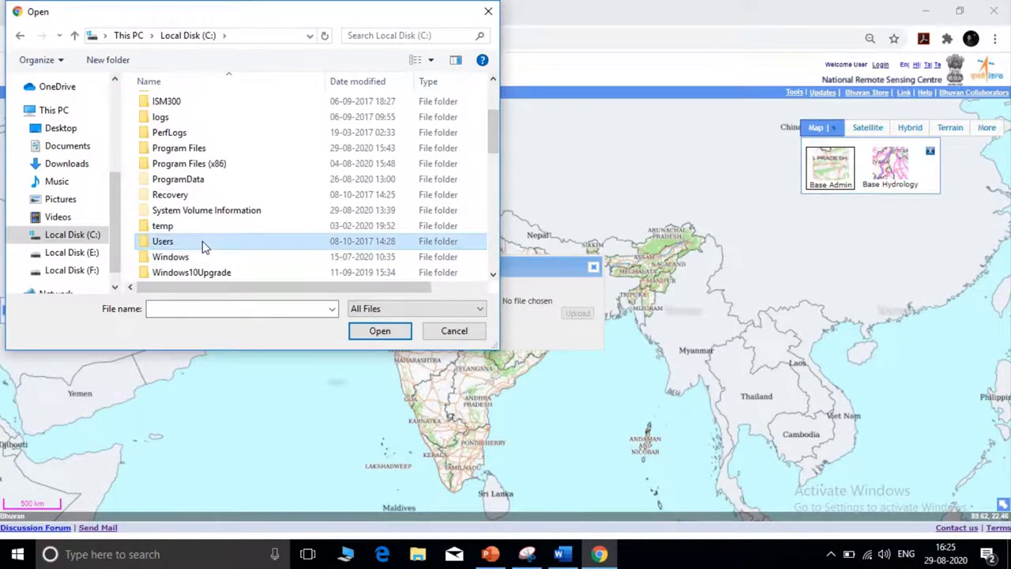
{"action": "double_click", "coordinate": [203, 245]}
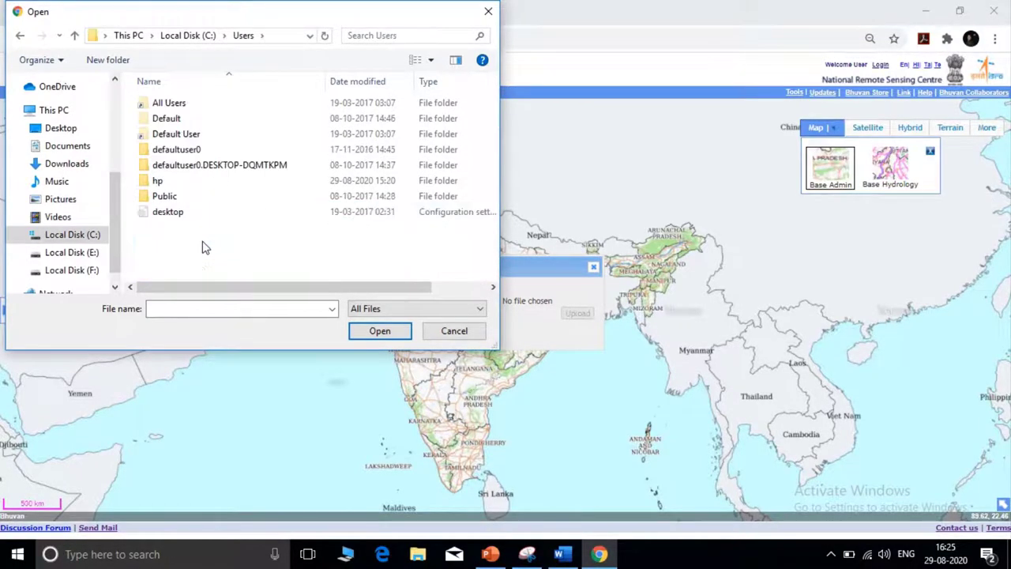
{"action": "double_click", "coordinate": [162, 181]}
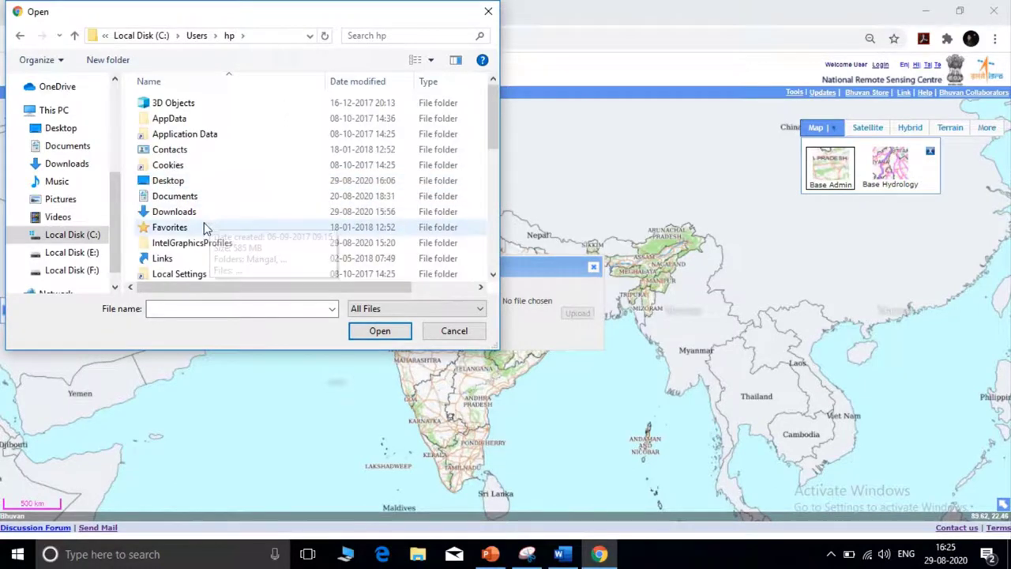
{"action": "double_click", "coordinate": [199, 219]}
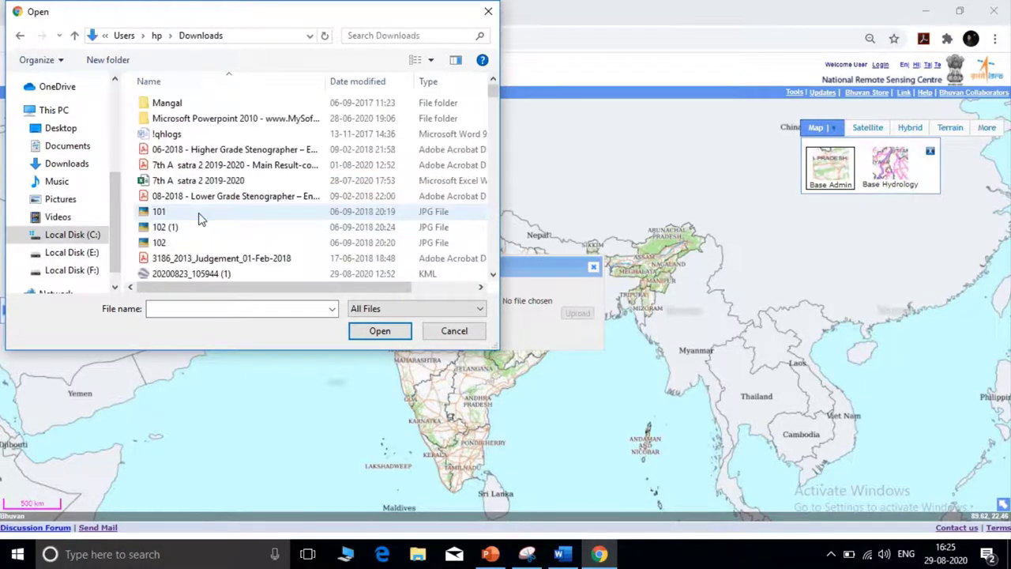
Choose the KML file 20200823_105944 from Downloads and upload it as a map layer
{"action": "left_click", "coordinate": [493, 276]}
{"action": "scroll", "coordinate": [493, 278], "scroll_direction": "down", "scroll_amount": 2}
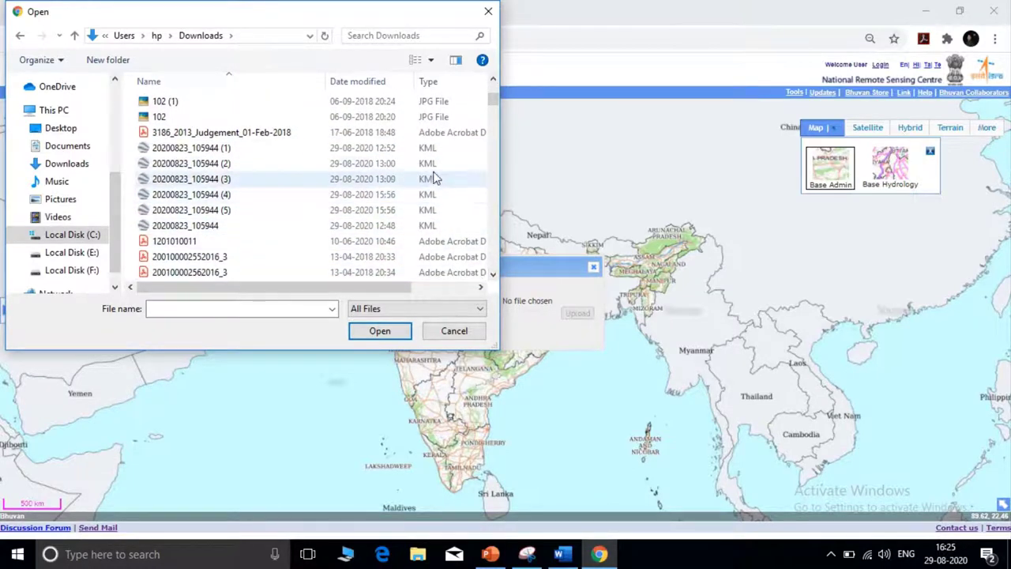
{"action": "left_click", "coordinate": [223, 227]}
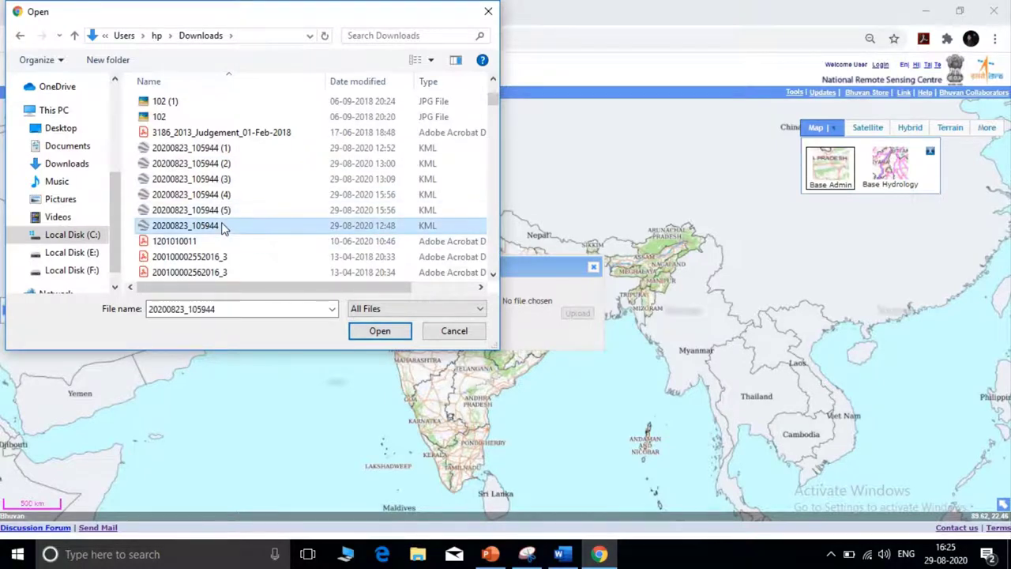
{"action": "left_click", "coordinate": [367, 338]}
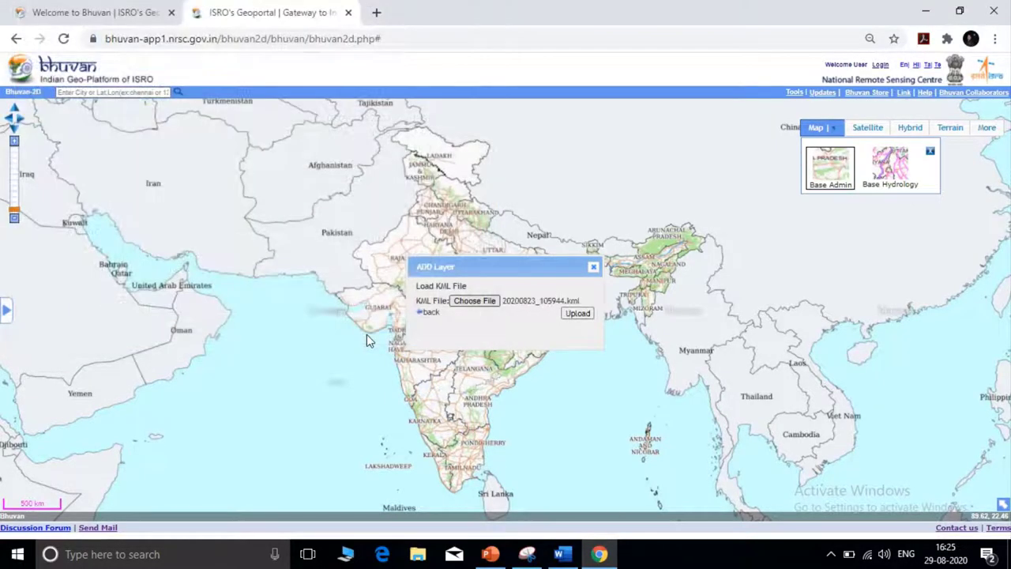
{"action": "left_click", "coordinate": [578, 314]}
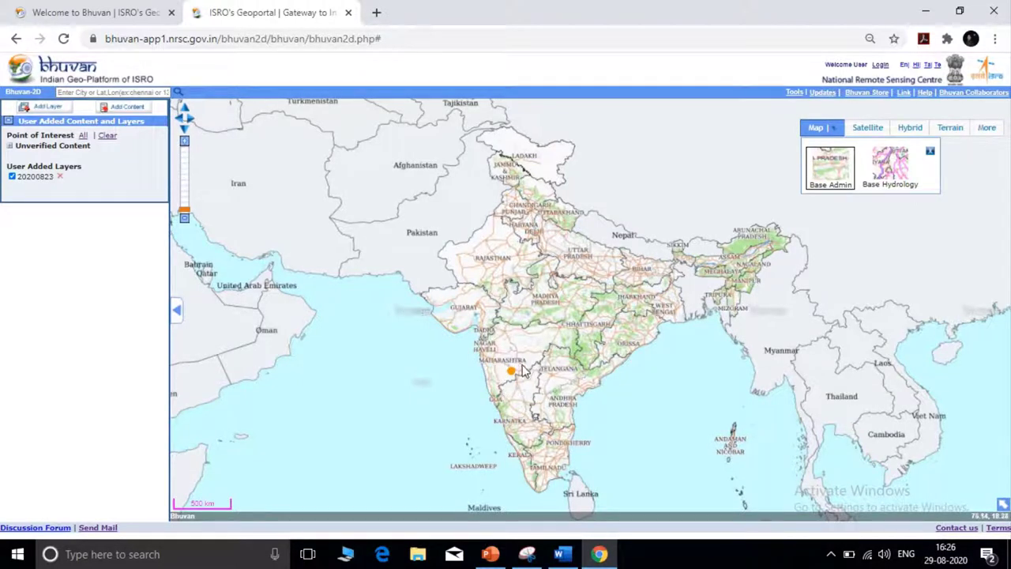
Examine where the uploaded 20200823 layer's point lies on the Bhuvan map, around Maharashtra and its neighbouring states
{"action": "left_click", "coordinate": [187, 149]}
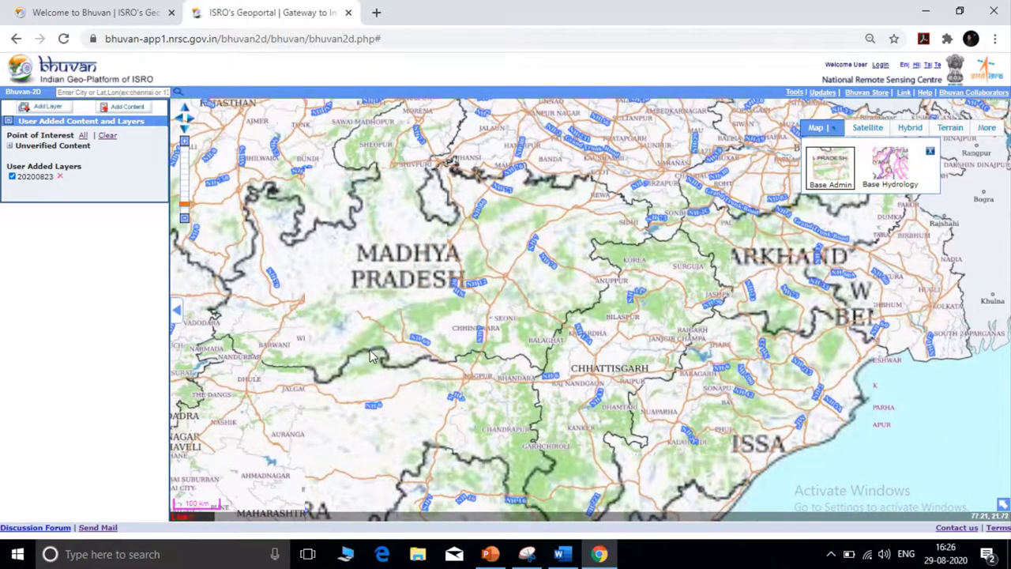
{"action": "left_click_drag", "start_coordinate": [371, 387], "coordinate": [494, 109]}
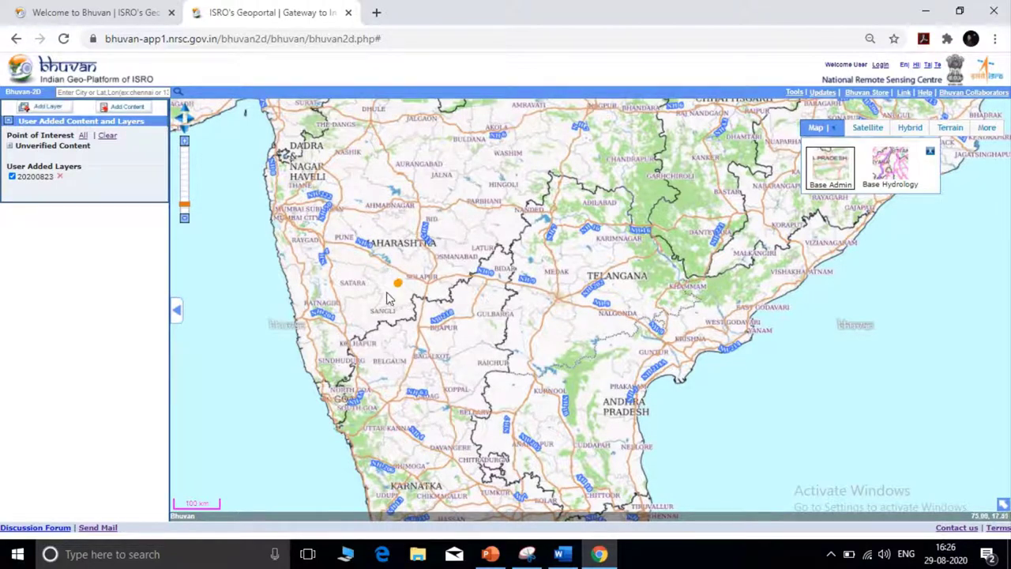
{"action": "left_click", "coordinate": [184, 196]}
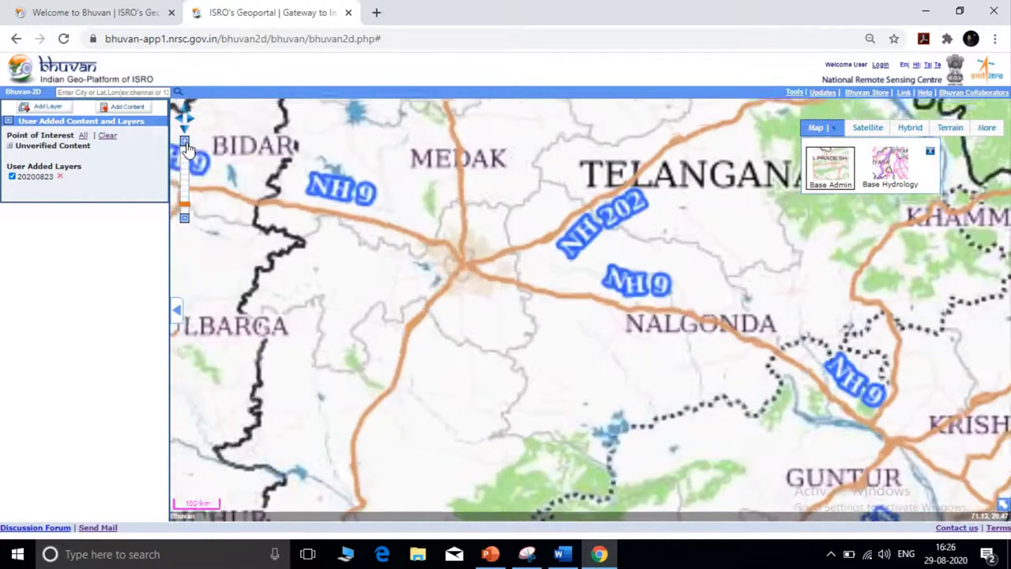
{"action": "left_click_drag", "start_coordinate": [324, 320], "coordinate": [660, 43]}
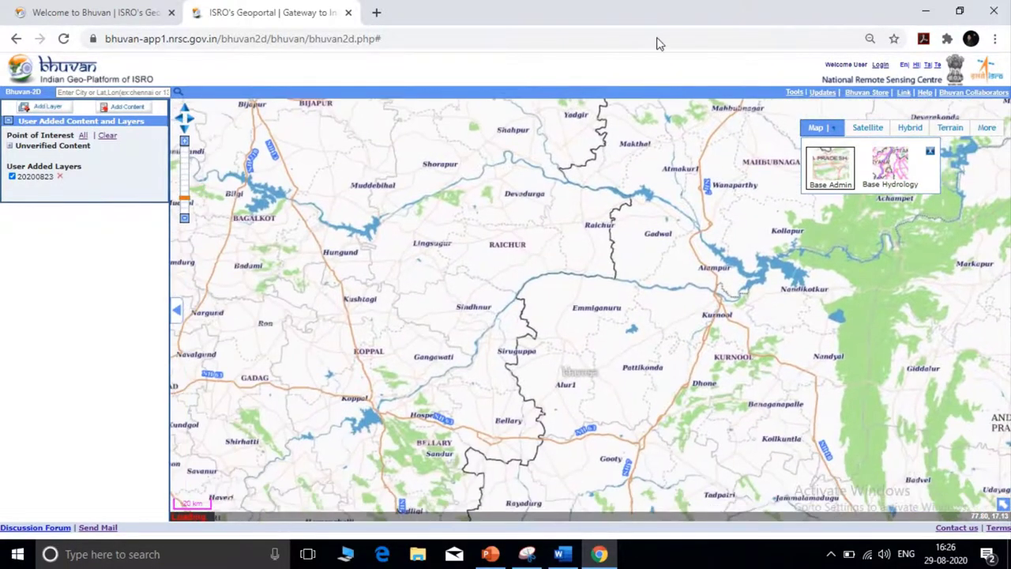
{"action": "left_click_drag", "start_coordinate": [598, 251], "coordinate": [725, 42]}
{"action": "left_click_drag", "start_coordinate": [530, 253], "coordinate": [600, 501]}
{"action": "left_click_drag", "start_coordinate": [624, 432], "coordinate": [545, 354]}
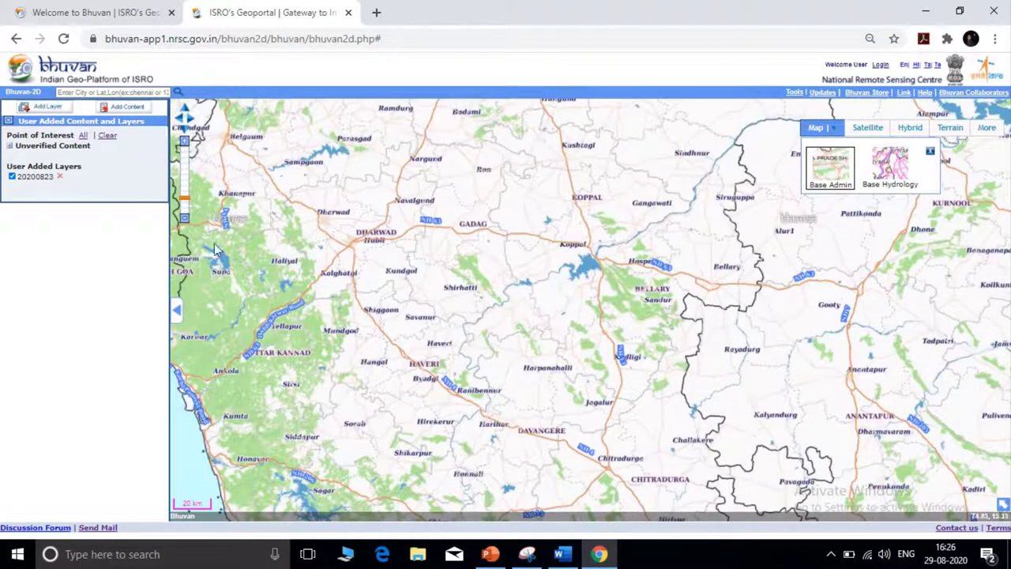
{"action": "left_click", "coordinate": [184, 222]}
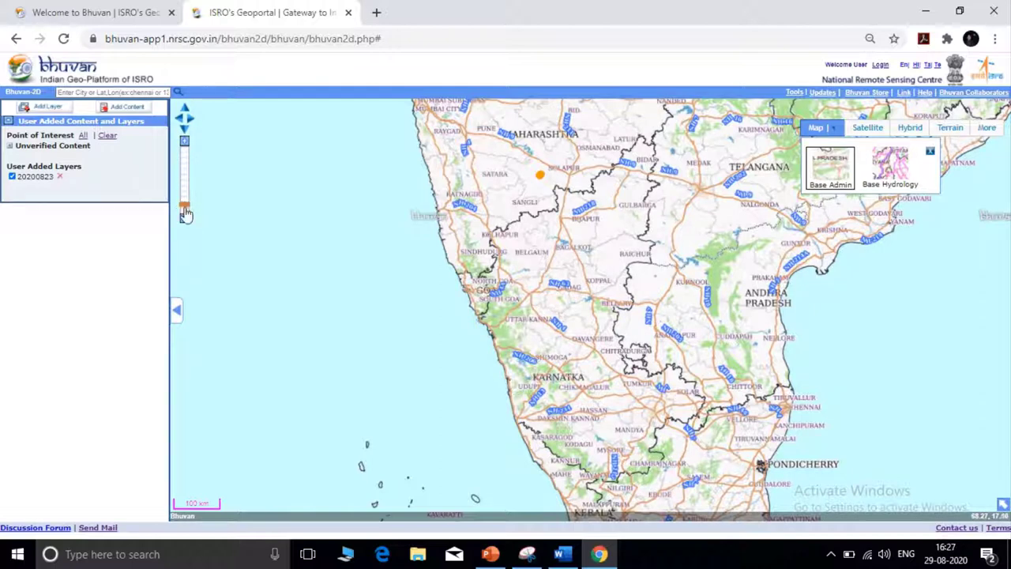
{"action": "left_click", "coordinate": [187, 150]}
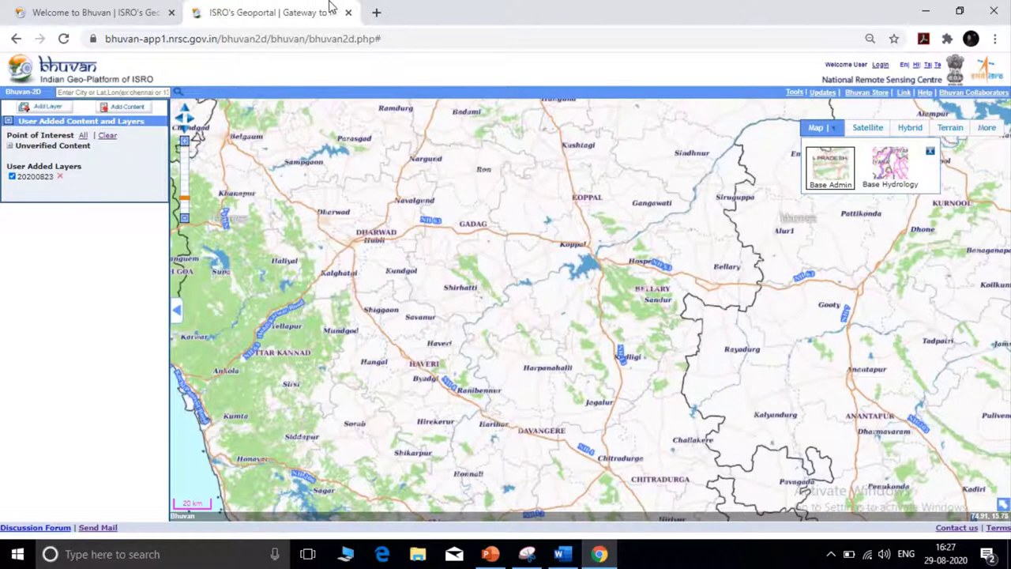
Examine the uploaded 20200823 layer's survey points around Pandharpur up close on the Bhuvan map, down to the SH58 road area
{"action": "mouse_move", "coordinate": [334, 6]}
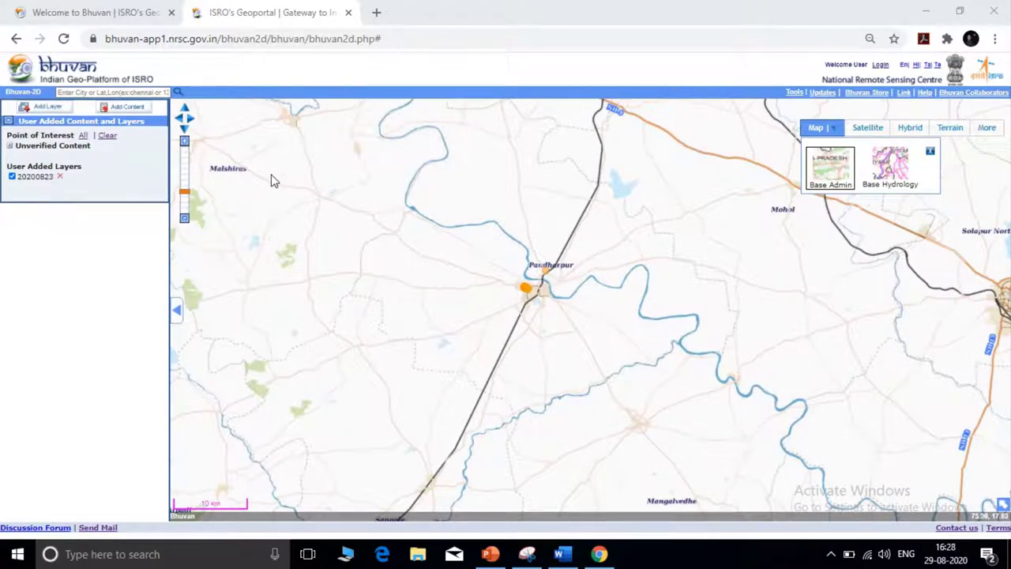
{"action": "left_click", "coordinate": [186, 144]}
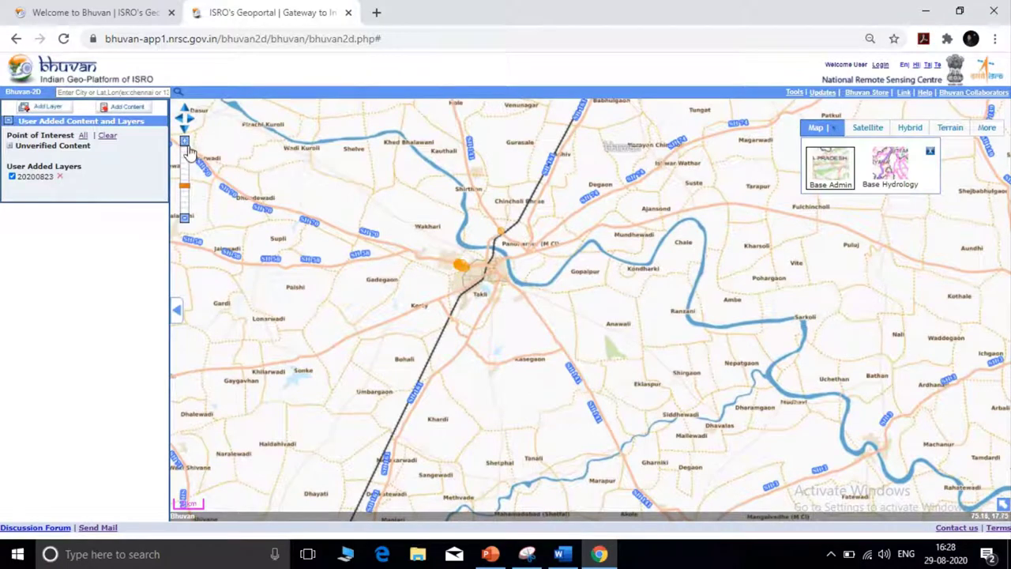
{"action": "left_click", "coordinate": [185, 144]}
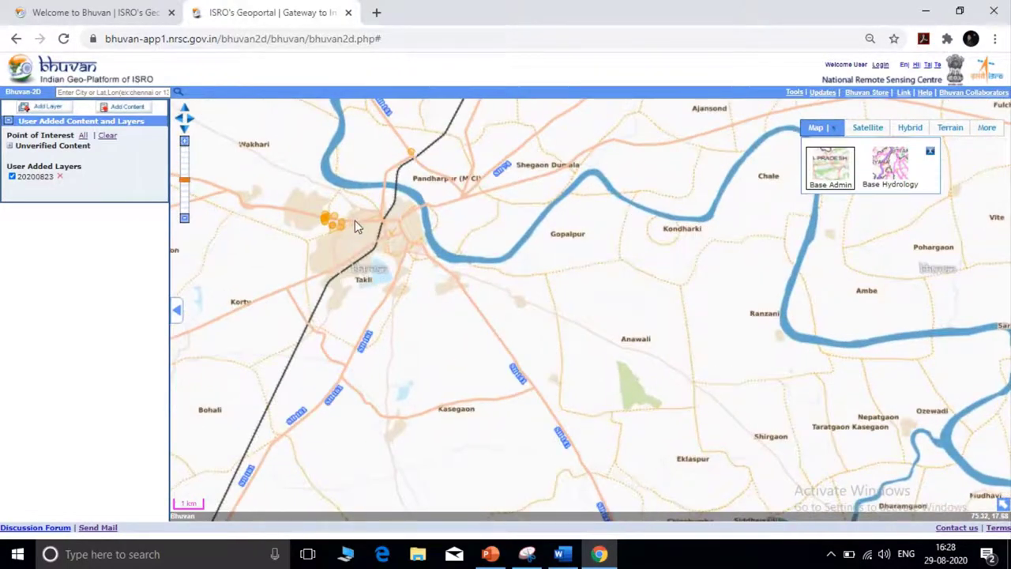
{"action": "left_click_drag", "start_coordinate": [361, 243], "coordinate": [516, 313]}
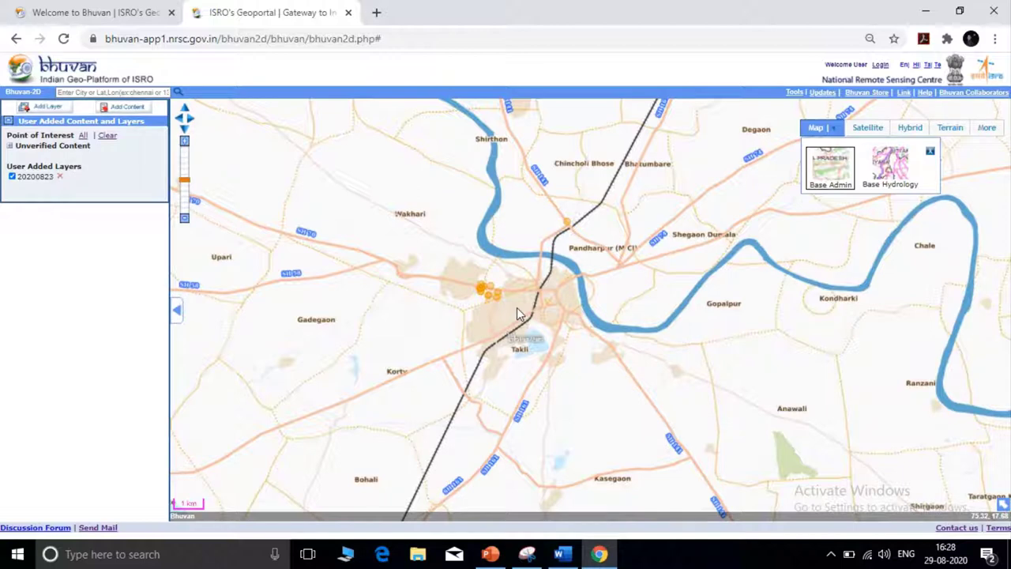
{"action": "left_click", "coordinate": [185, 140]}
{"action": "left_click_drag", "start_coordinate": [400, 308], "coordinate": [507, 378]}
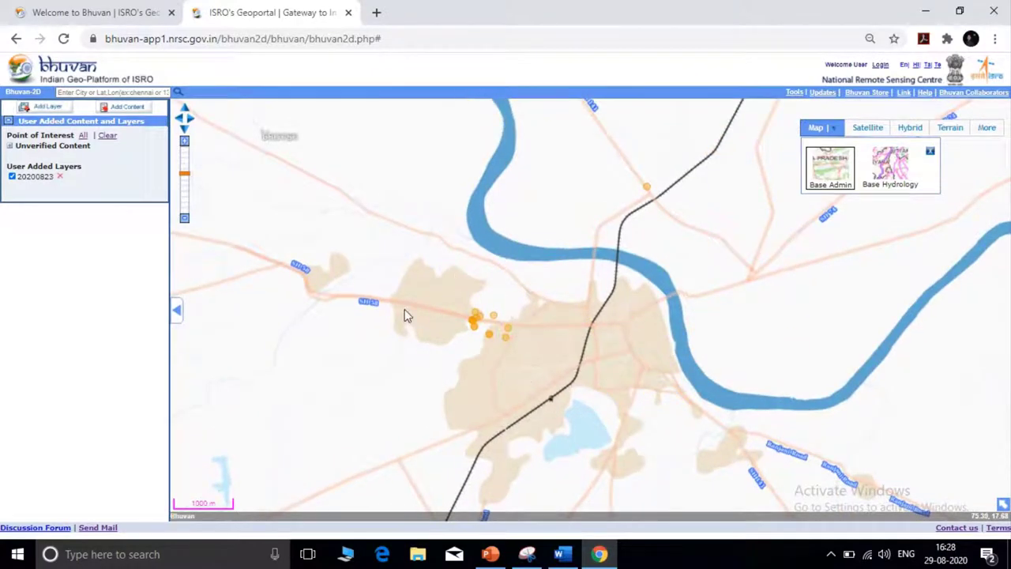
{"action": "left_click", "coordinate": [186, 143]}
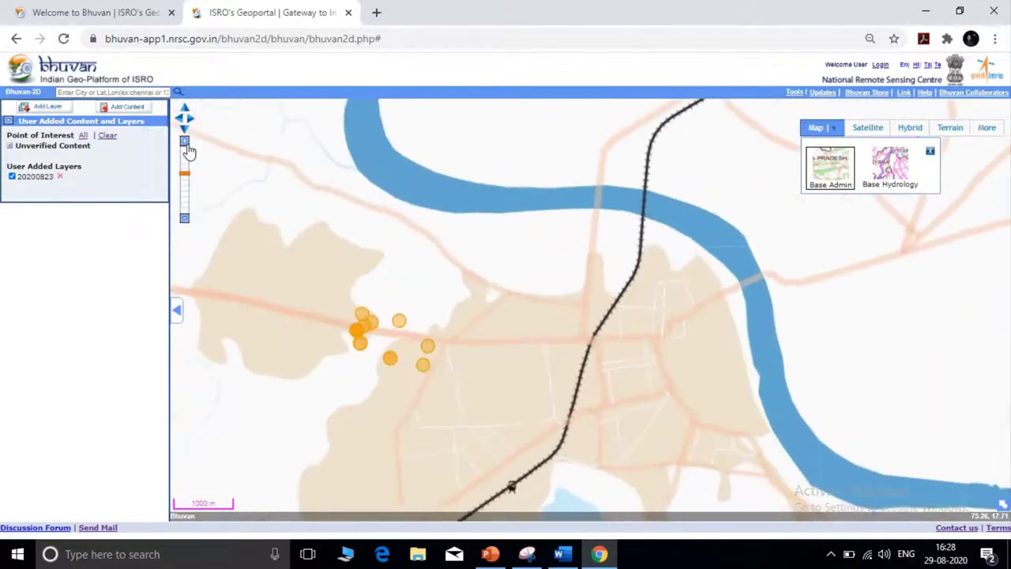
{"action": "left_click_drag", "start_coordinate": [451, 267], "coordinate": [608, 255]}
{"action": "left_click", "coordinate": [184, 141]}
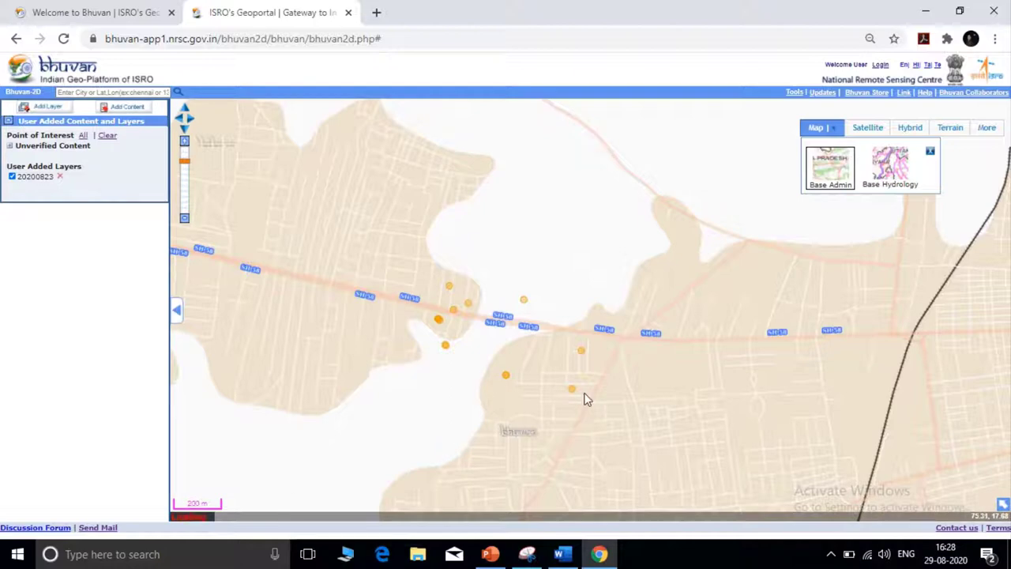
Switch to Snipping Tool and capture a new rectangular snip of the Bhuvan map area around the orange survey points
{"action": "left_click", "coordinate": [162, 554]}
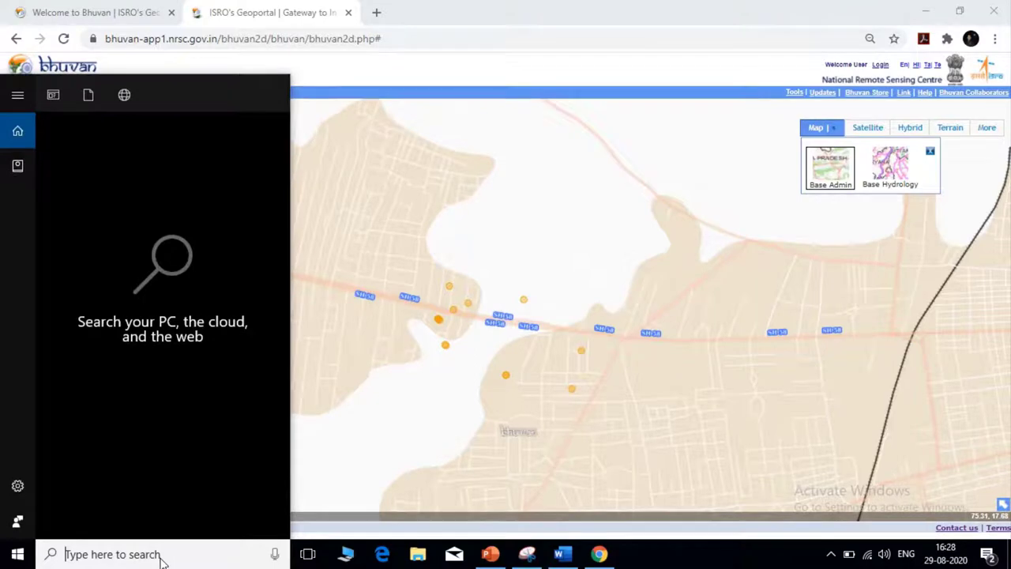
{"action": "left_click", "coordinate": [537, 212]}
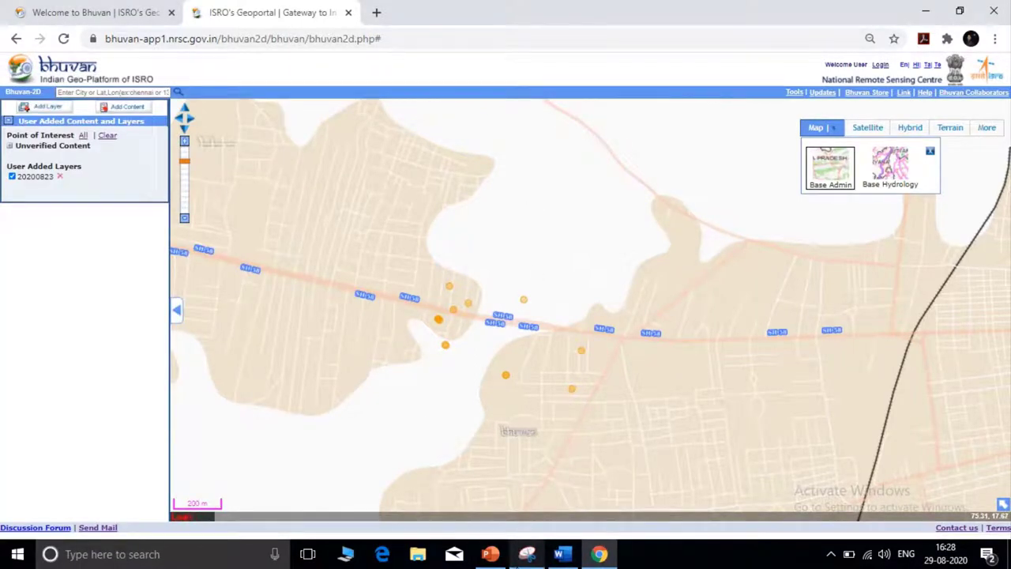
{"action": "left_click", "coordinate": [527, 557]}
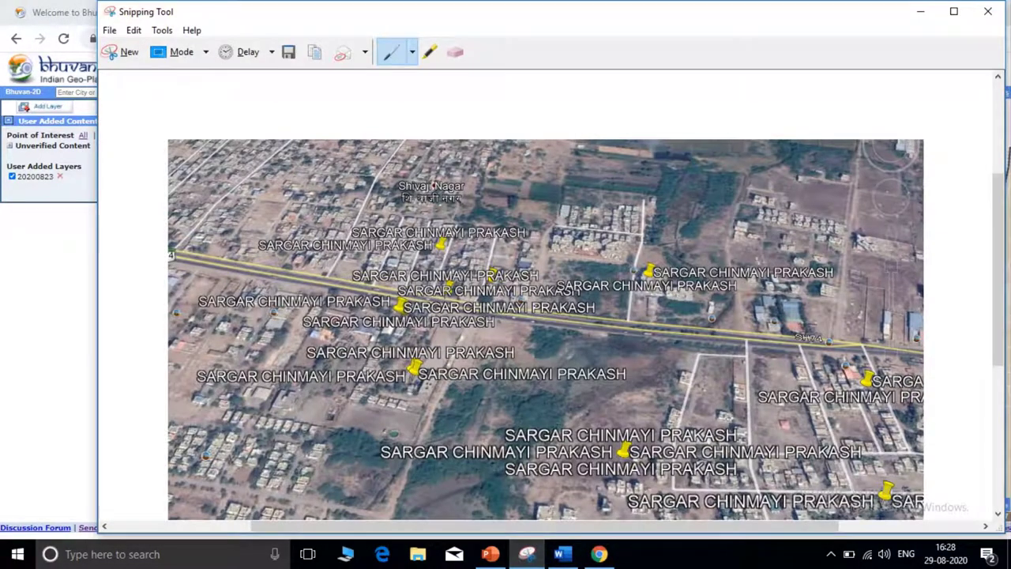
{"action": "left_click", "coordinate": [125, 57]}
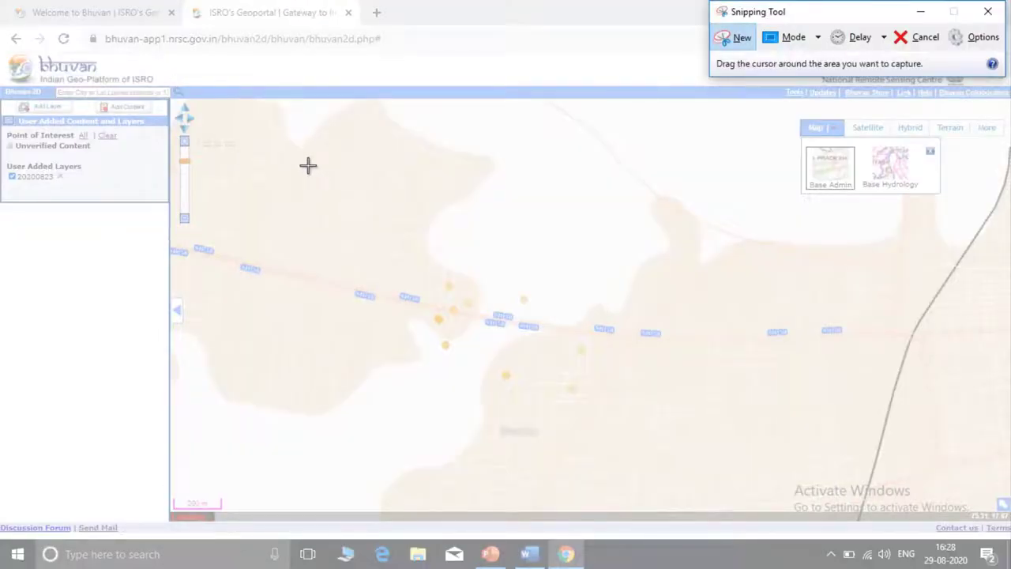
{"action": "left_click_drag", "start_coordinate": [302, 159], "coordinate": [799, 506]}
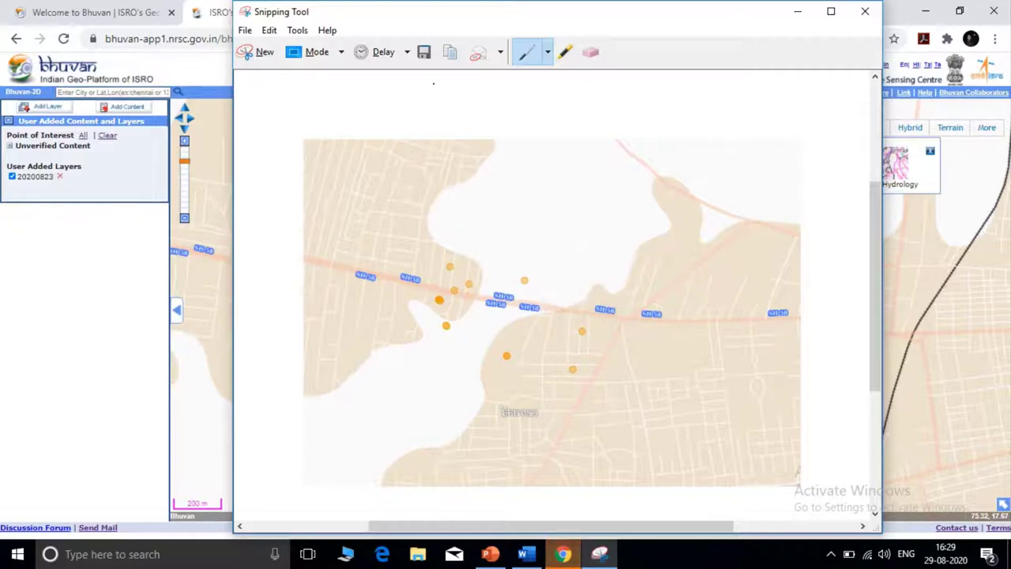
Save the snip to the Desktop as a PNG file named Bhuvan map
{"action": "left_click", "coordinate": [423, 52]}
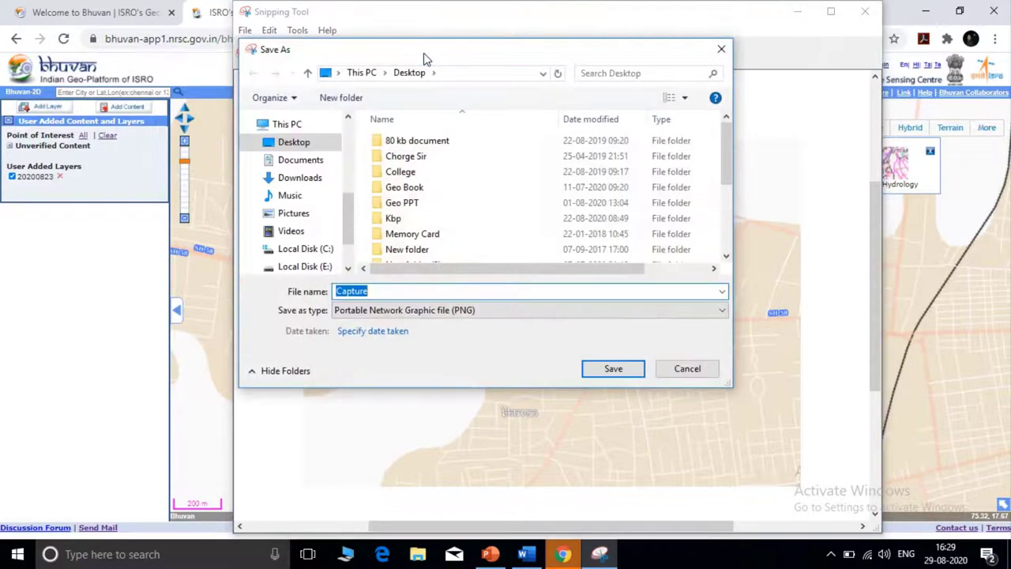
{"action": "left_click", "coordinate": [316, 150]}
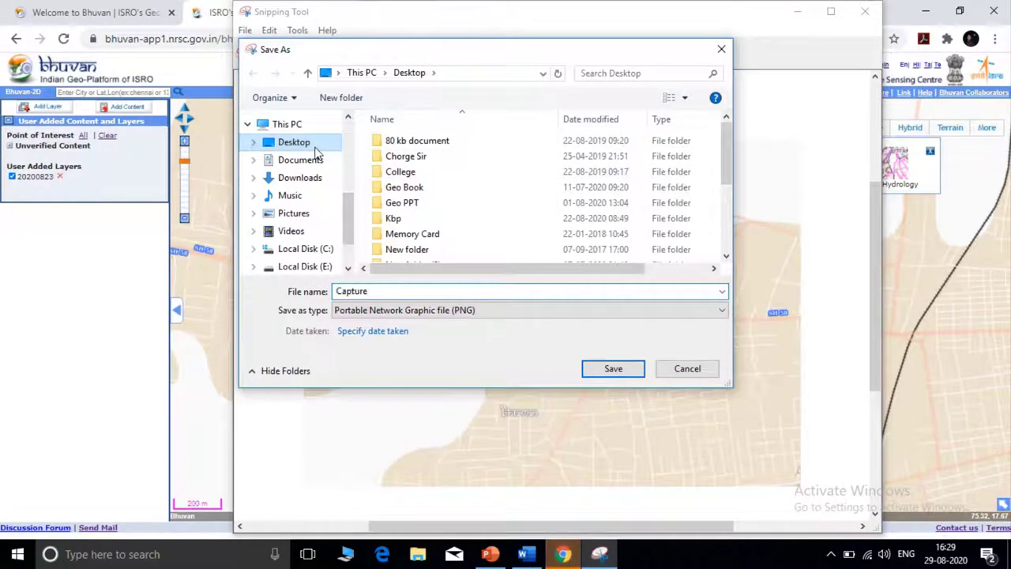
{"action": "double_click", "coordinate": [374, 291]}
{"action": "key", "text": "BackSpace"}
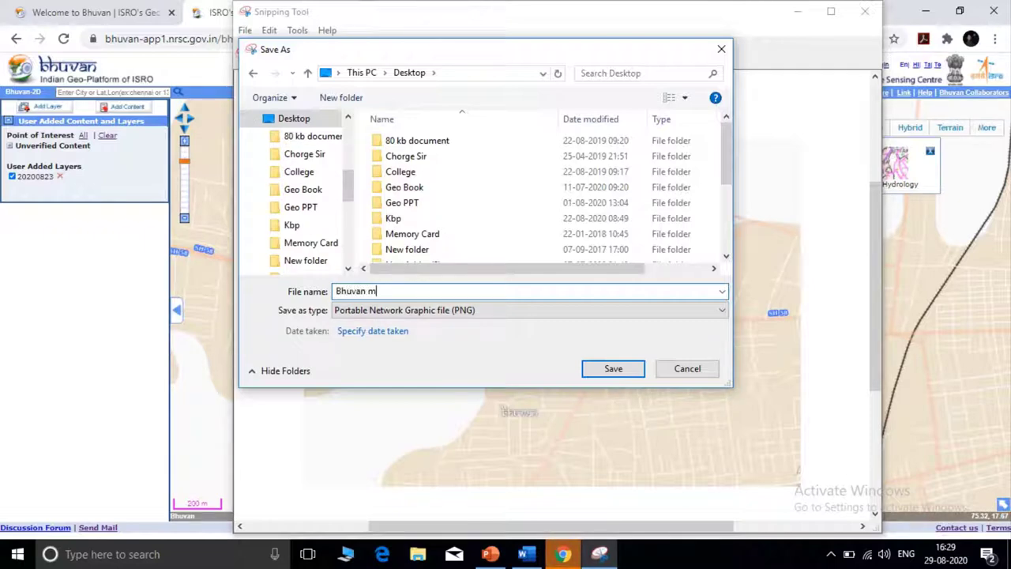
{"action": "left_click", "coordinate": [594, 371]}
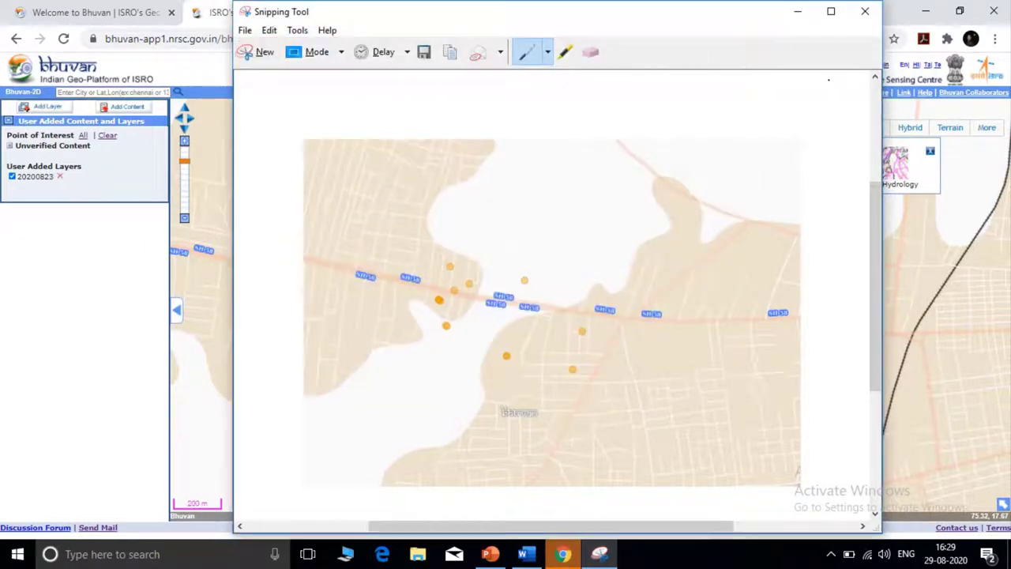
Minimise the open windows and view the saved Bhuvan map image from the desktop, closing it when done
{"action": "left_click", "coordinate": [798, 11]}
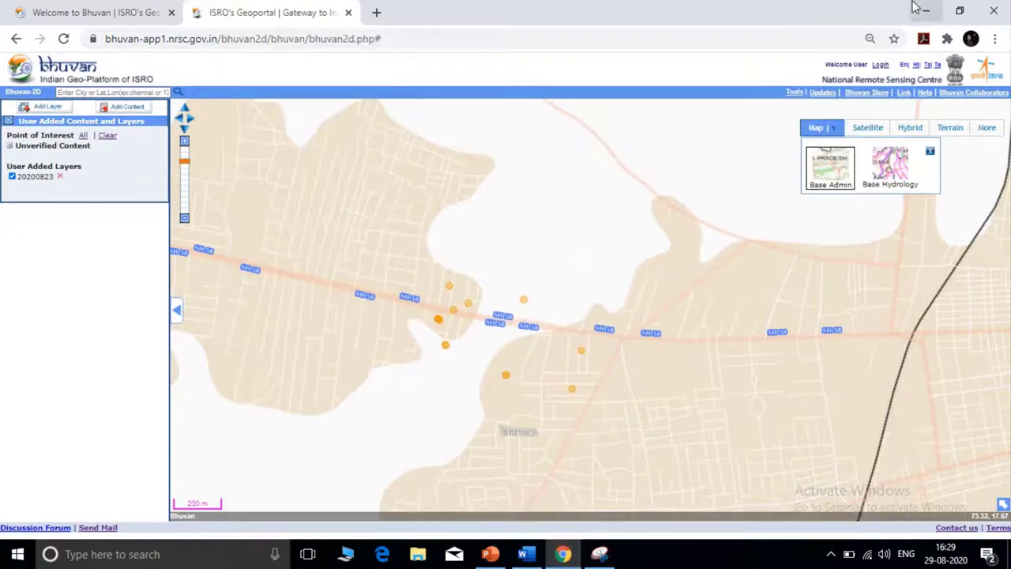
{"action": "left_click", "coordinate": [925, 11]}
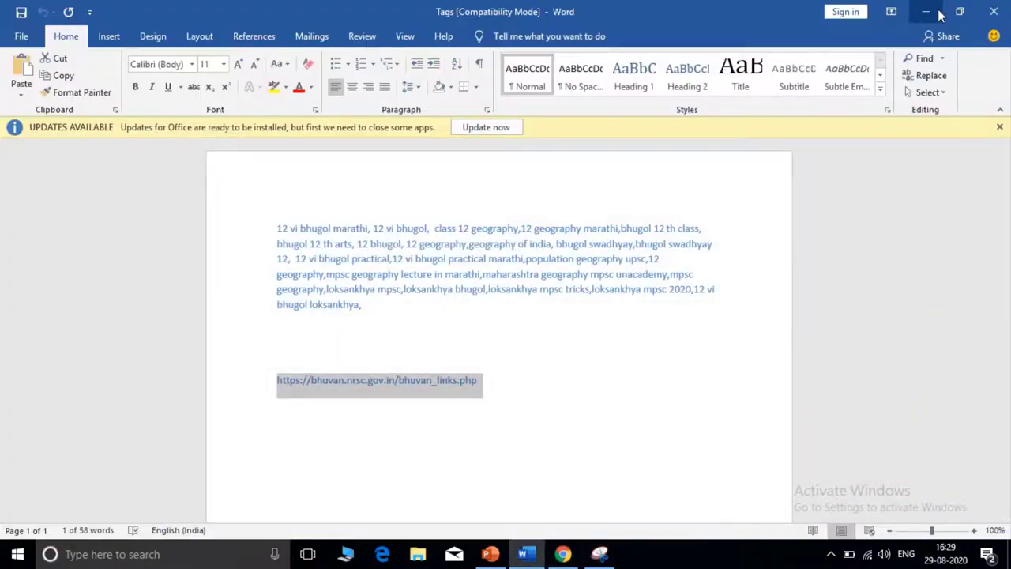
{"action": "left_click", "coordinate": [927, 11]}
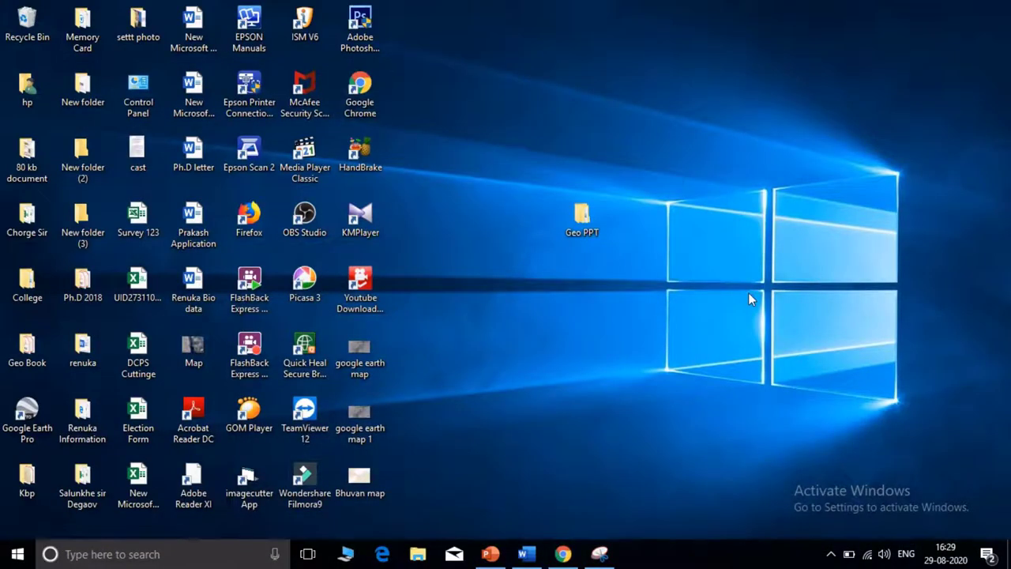
{"action": "left_click", "coordinate": [369, 490]}
{"action": "double_click", "coordinate": [368, 490]}
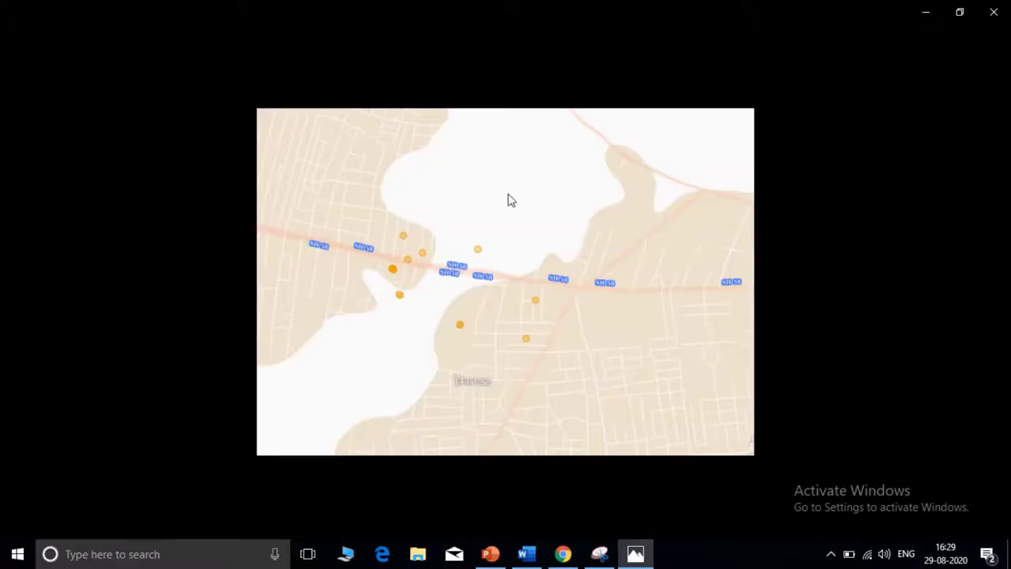
{"action": "left_click", "coordinate": [994, 14]}
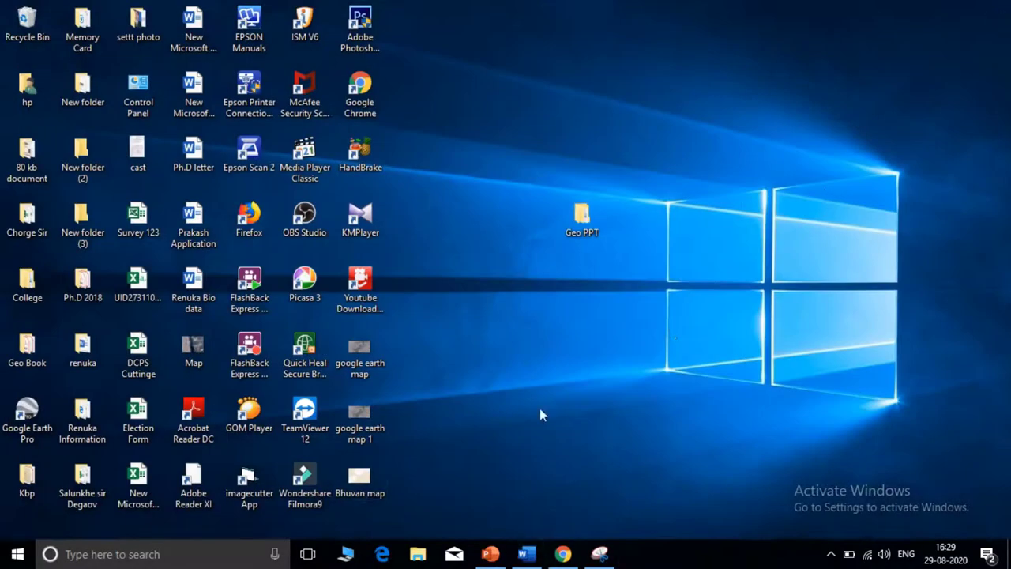
Open the Bhuvan map image on the desktop for editing in Paint
{"action": "left_click", "coordinate": [368, 477]}
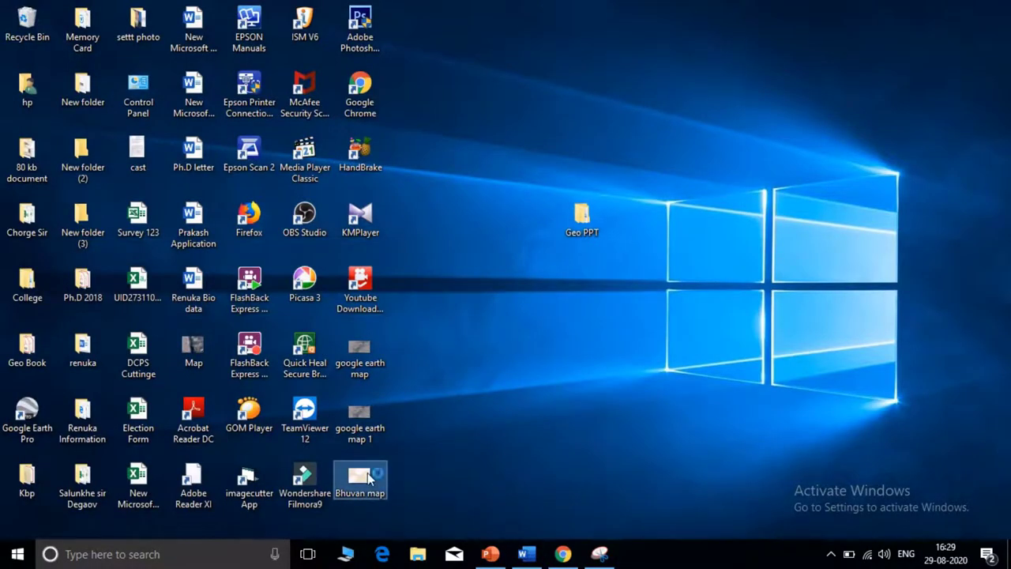
{"action": "right_click", "coordinate": [368, 477]}
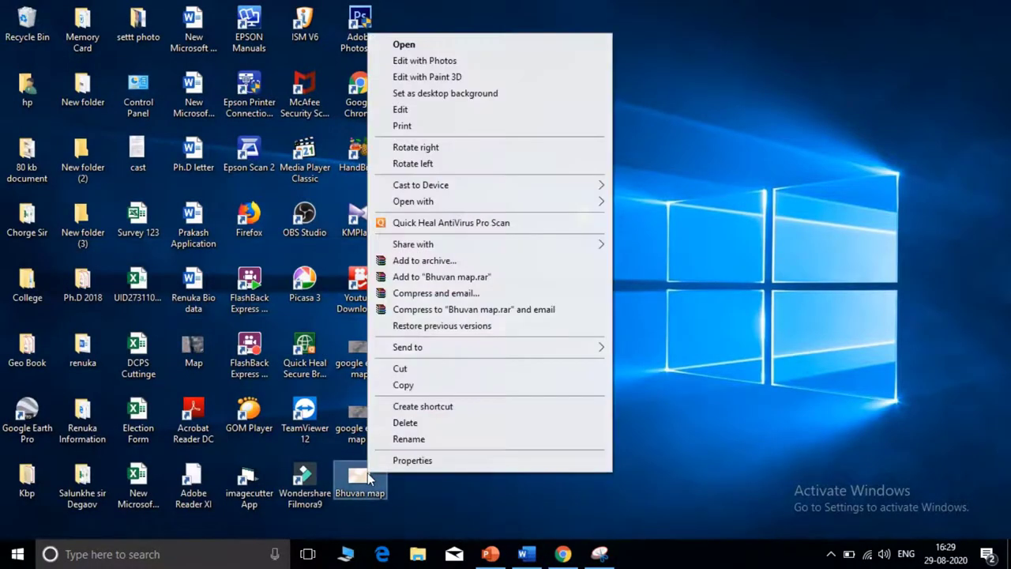
{"action": "left_click", "coordinate": [423, 109]}
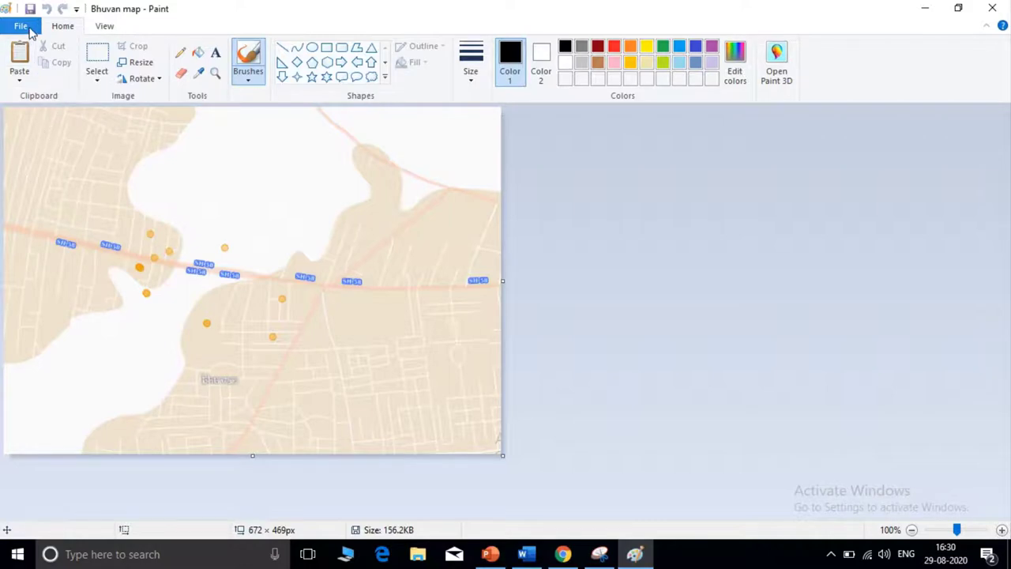
{"action": "left_click", "coordinate": [24, 26]}
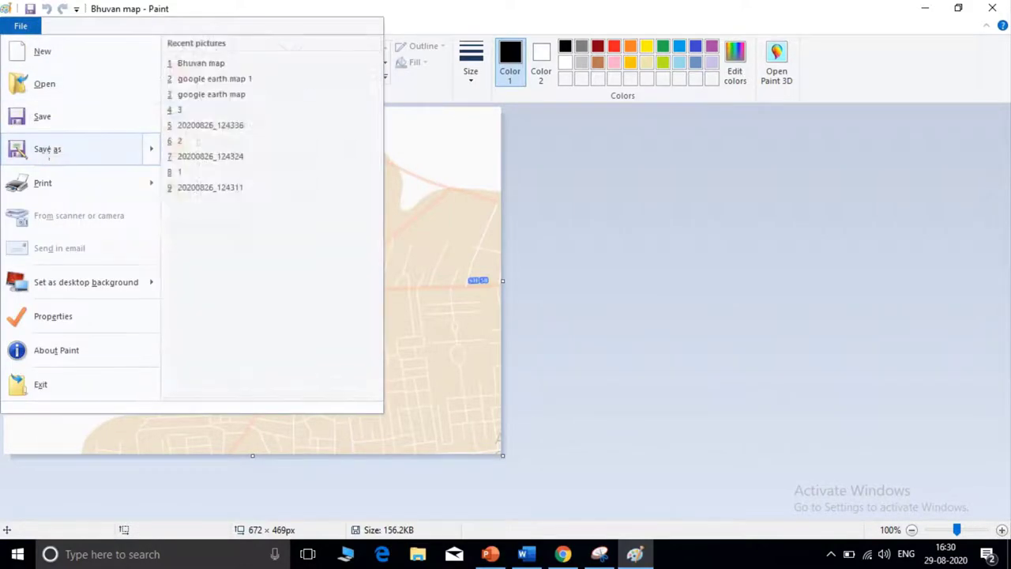
{"action": "left_click", "coordinate": [49, 152]}
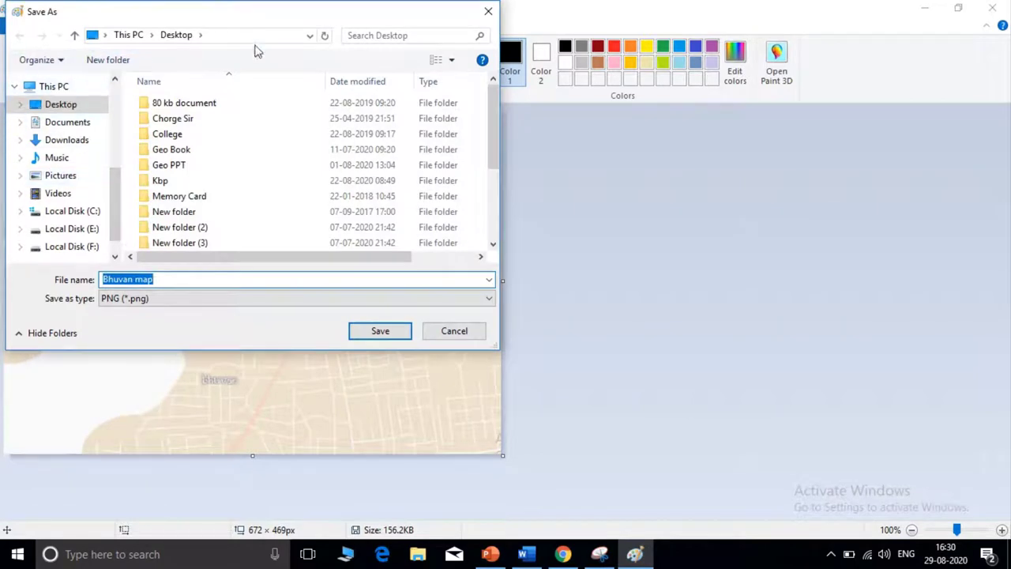
{"action": "left_click", "coordinate": [488, 12]}
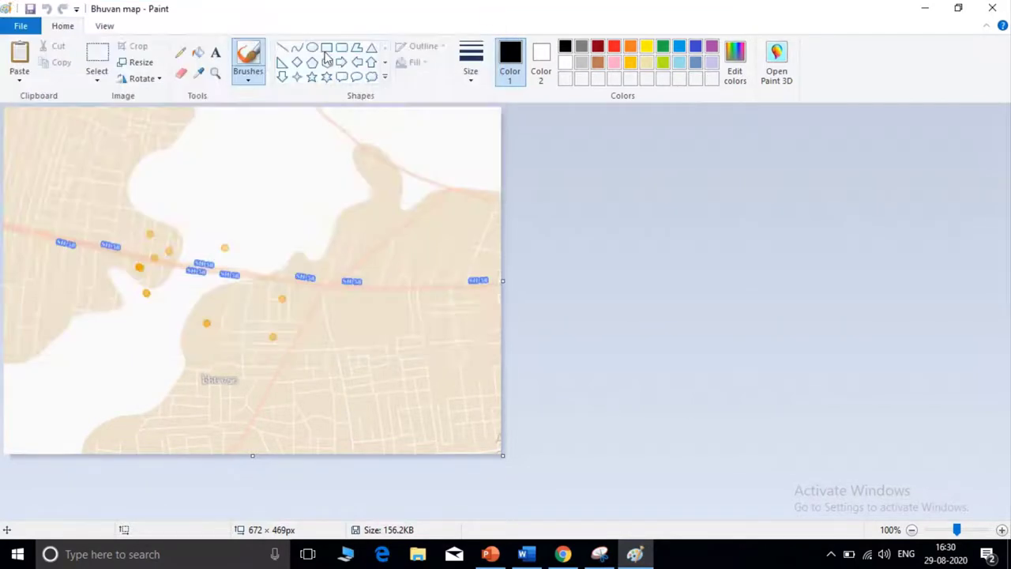
Save the map as a JPEG picture named Bhuvan map 1 on the Desktop
{"action": "left_click", "coordinate": [24, 26]}
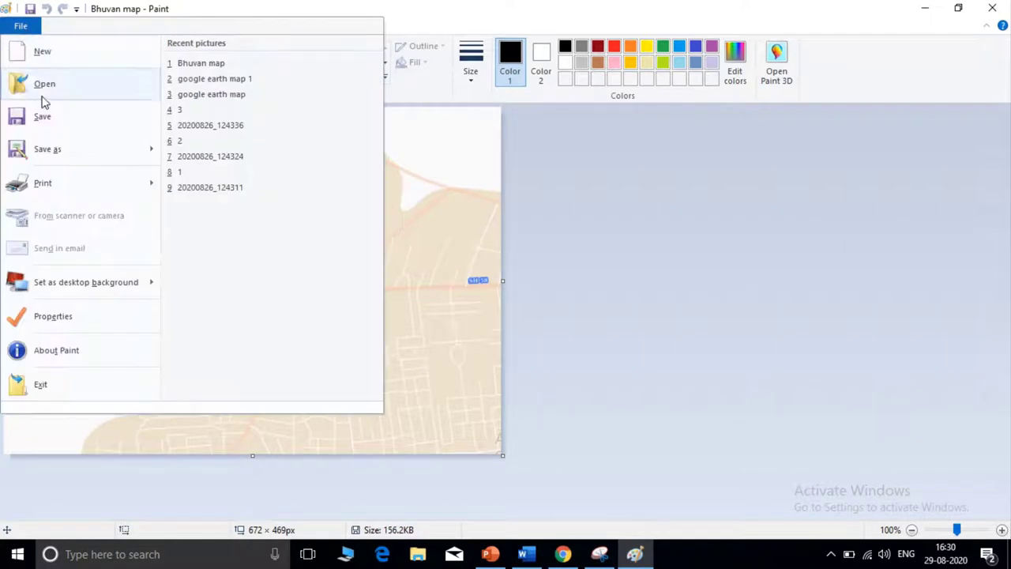
{"action": "mouse_move", "coordinate": [55, 149]}
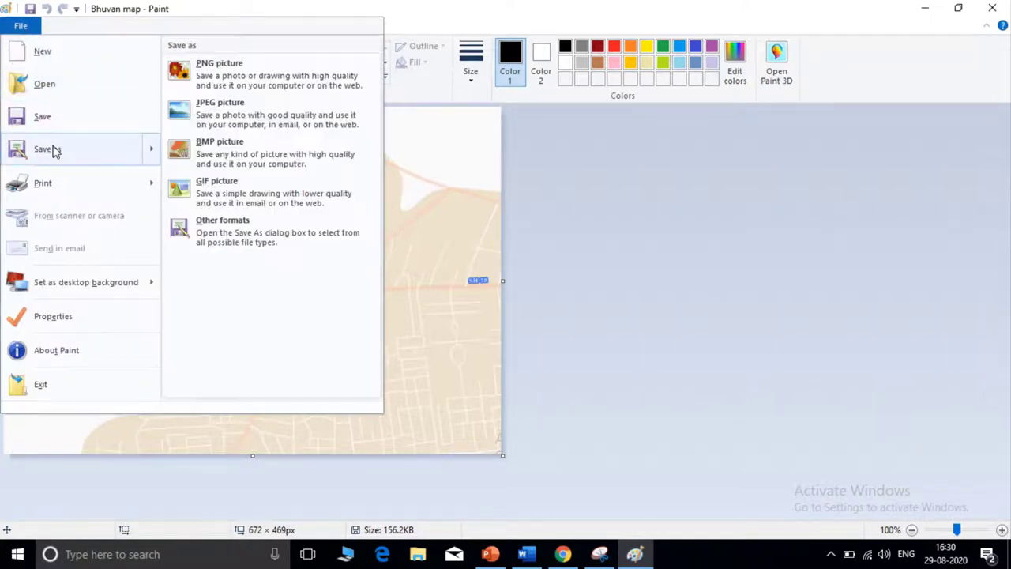
{"action": "left_click", "coordinate": [234, 115]}
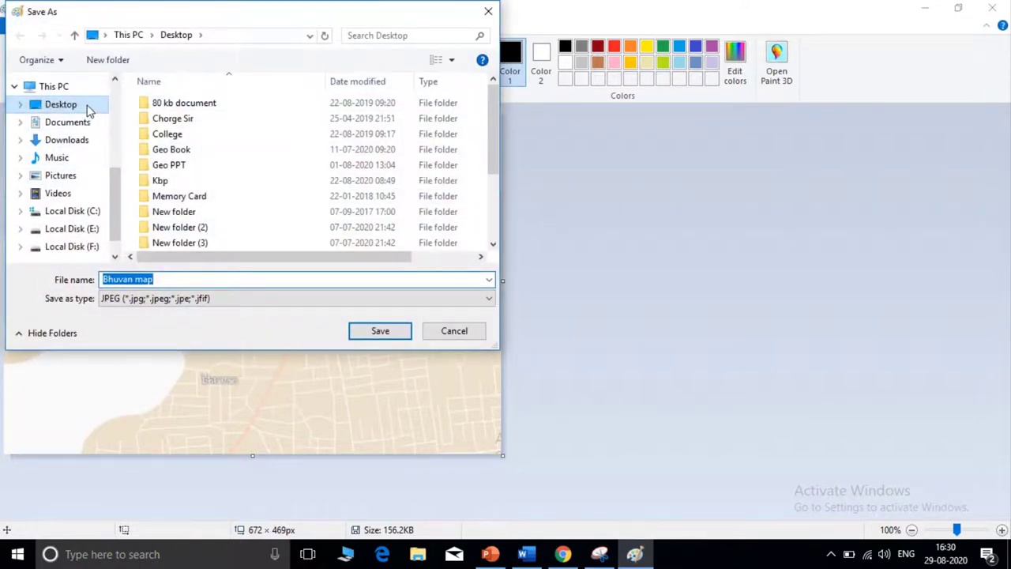
{"action": "left_click", "coordinate": [87, 107]}
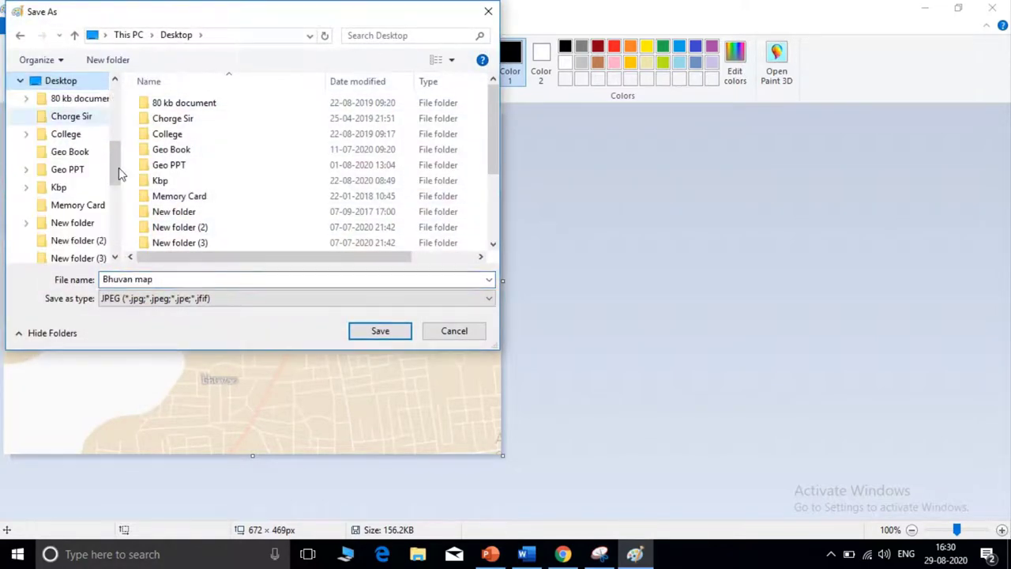
{"action": "left_click", "coordinate": [174, 281]}
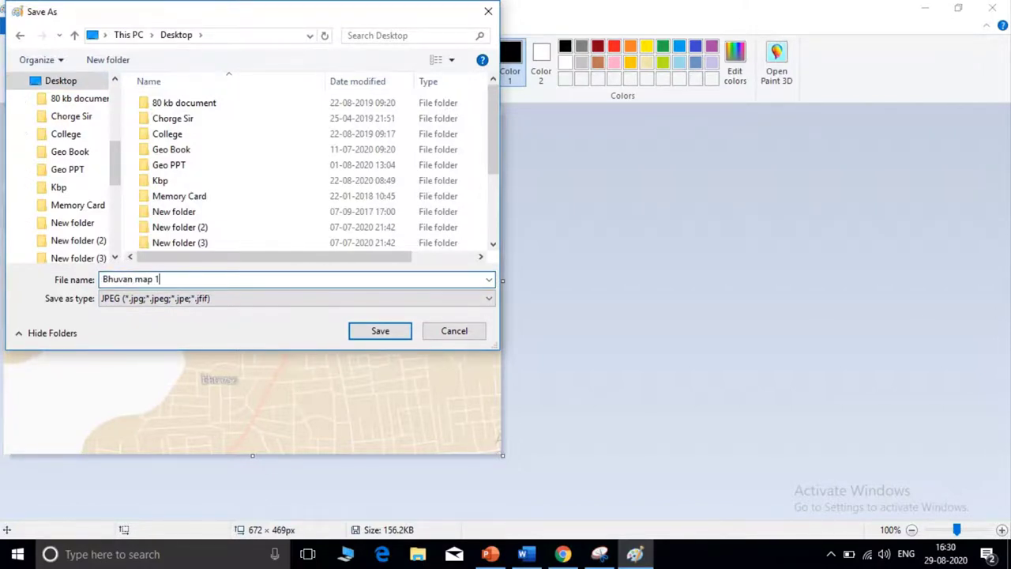
{"action": "type", "text": "1"}
{"action": "left_click", "coordinate": [366, 331]}
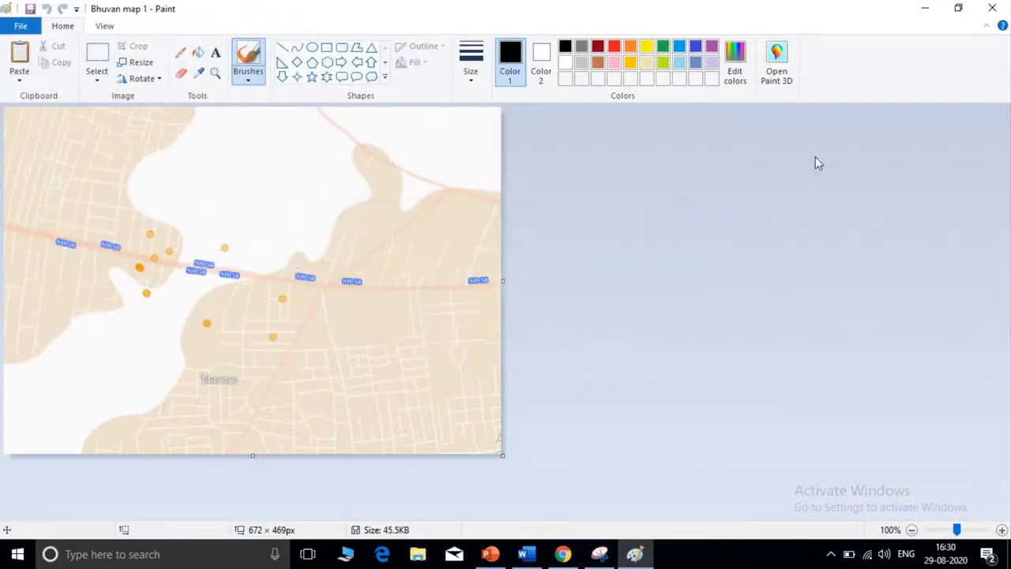
Minimise Paint and view the Bhuvan map 1 JPEG from the desktop, closing the viewer when done
{"action": "left_click", "coordinate": [928, 7]}
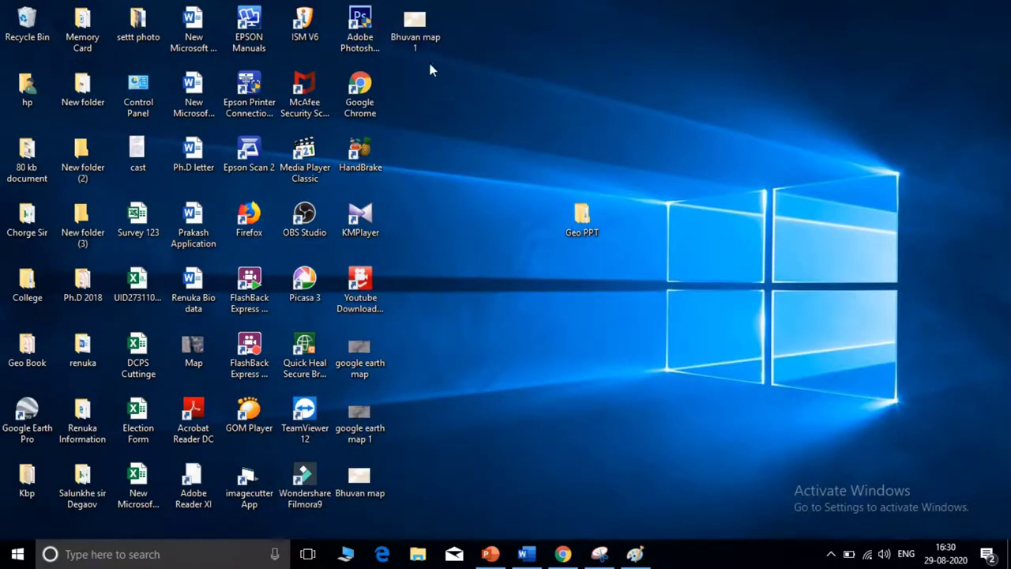
{"action": "double_click", "coordinate": [421, 28]}
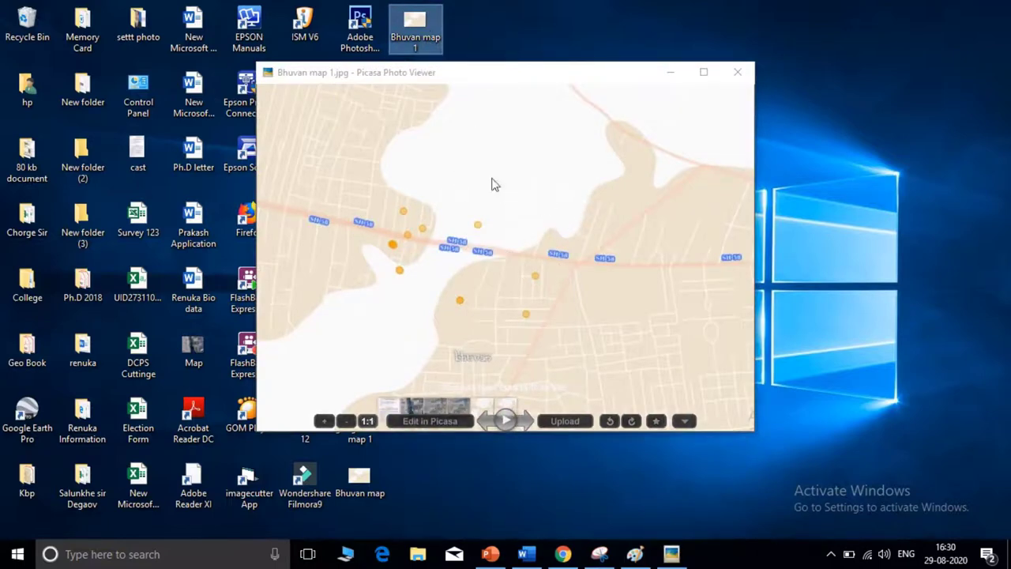
{"action": "left_click", "coordinate": [735, 80]}
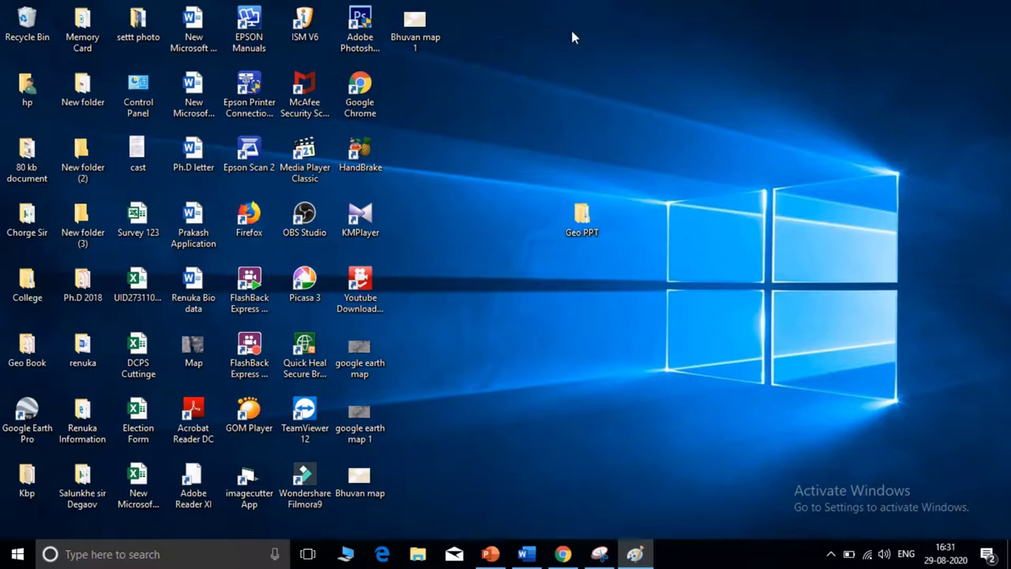
{"action": "mouse_move", "coordinate": [535, 4]}
{"action": "left_click", "coordinate": [456, 33]}
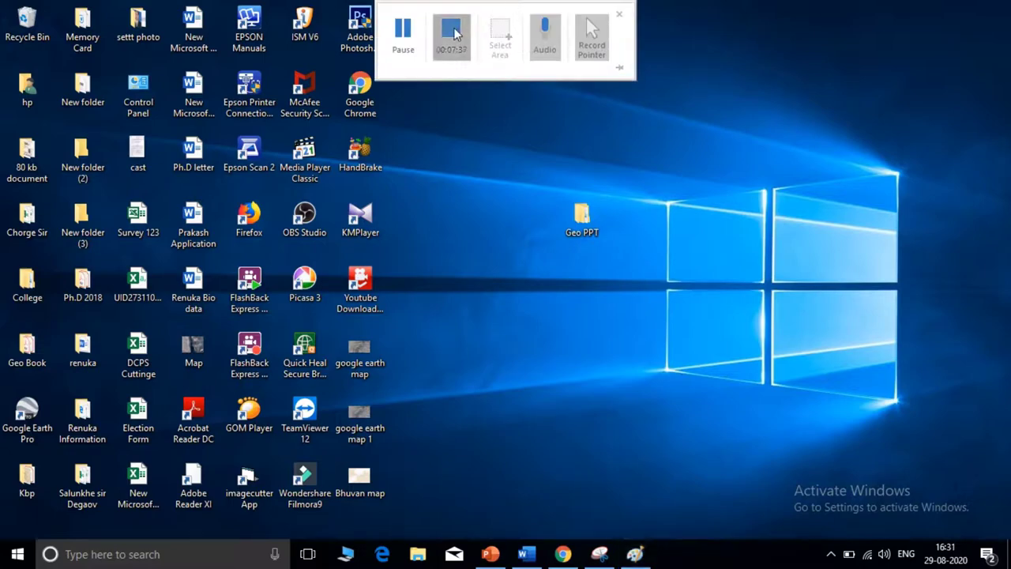